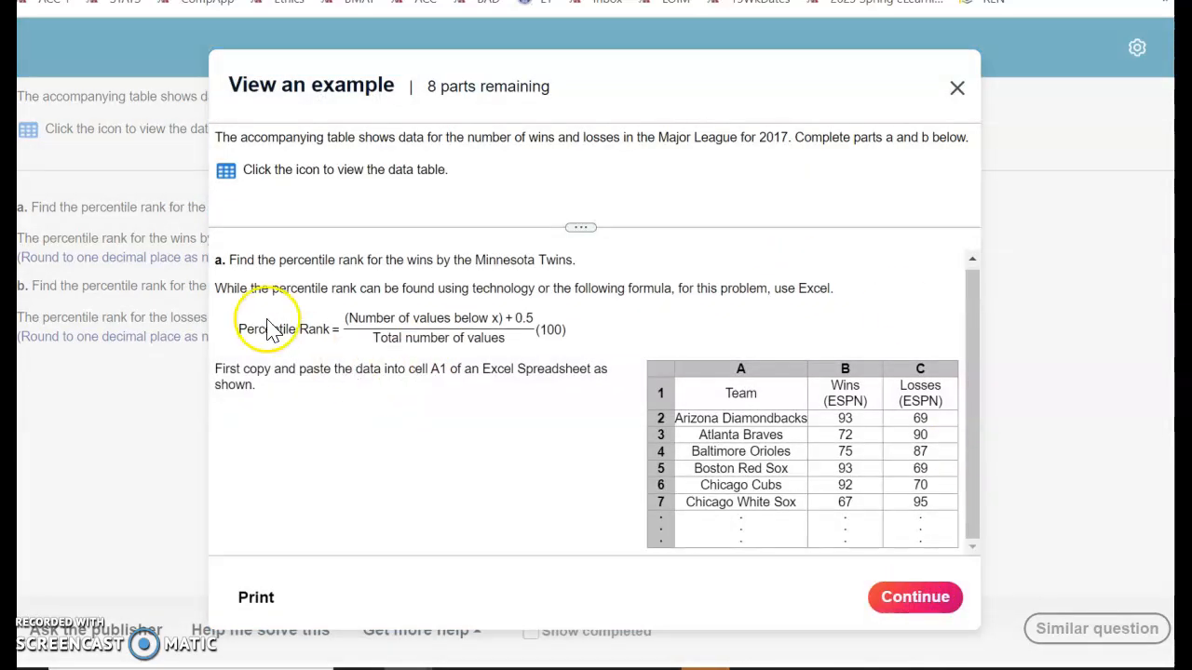
Close the worked percentile-rank example and switch to the Excel workbook with the teams' wins and losses.
left_click_drag(969, 418, 965, 509)
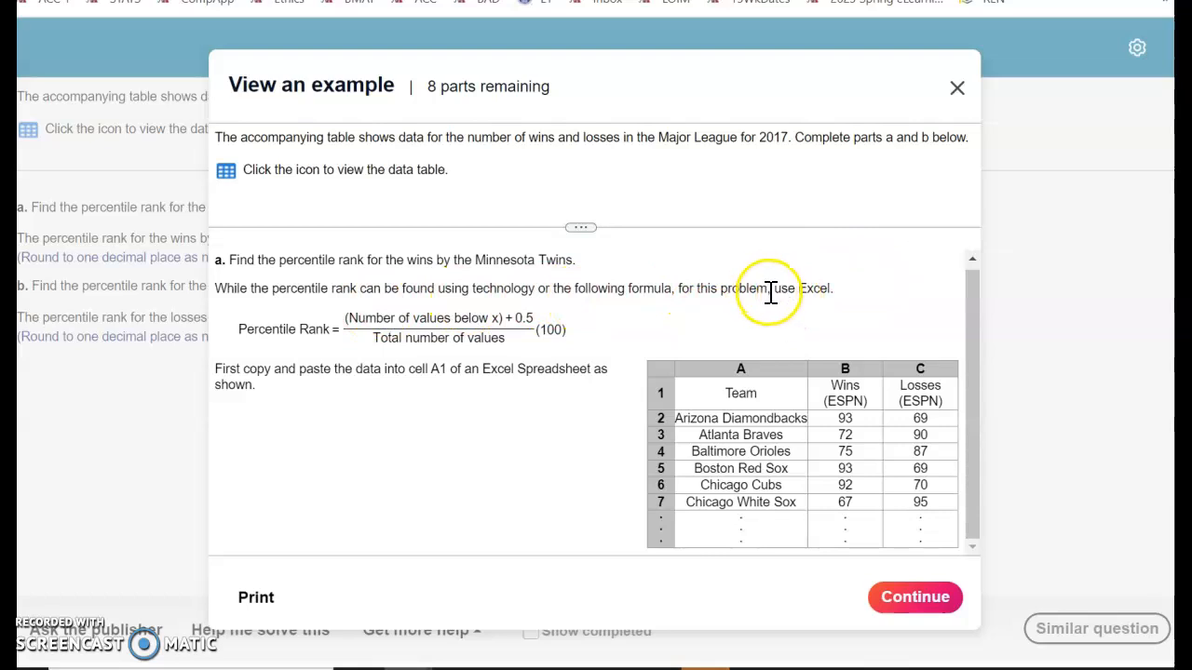
left_click(960, 88)
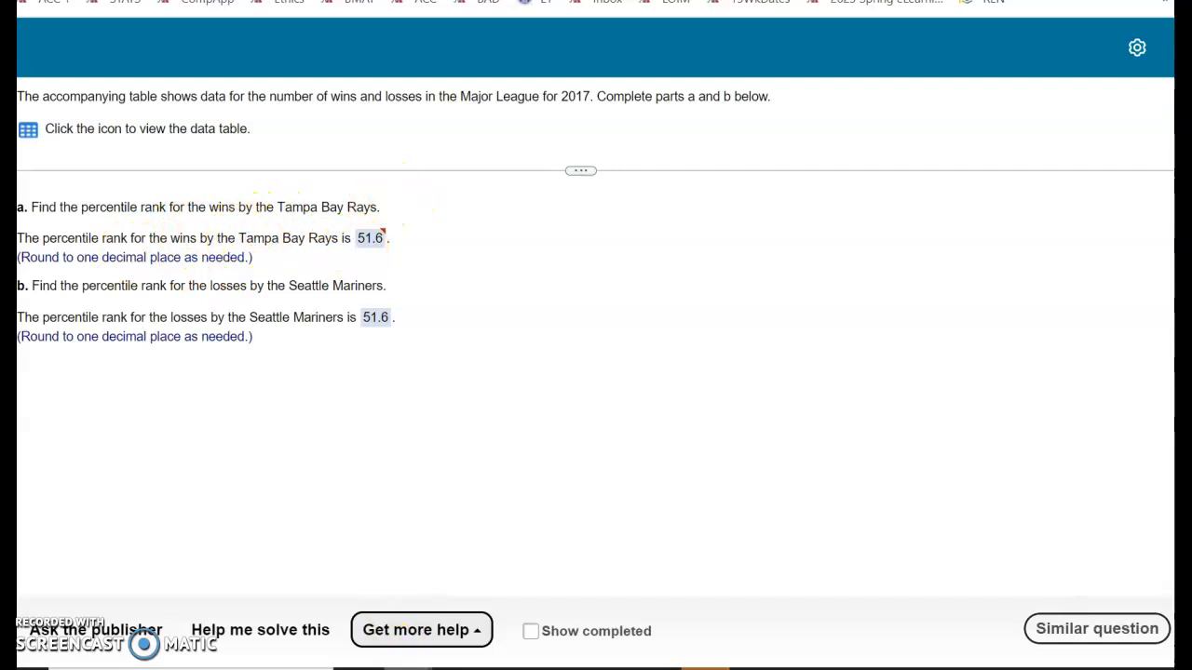
mouse_move(459, 668)
left_click(590, 607)
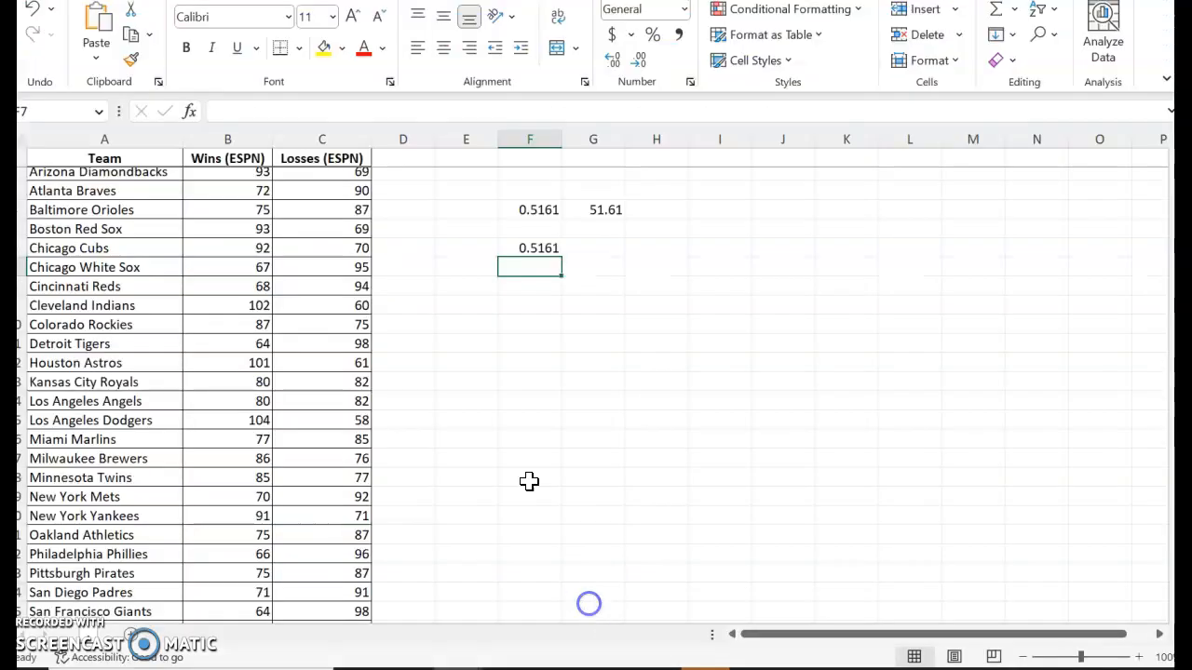
Clear the arguments of the percentile rank formula in F4 and restart it with the PERCENTRANK.EXC function.
left_click(531, 211)
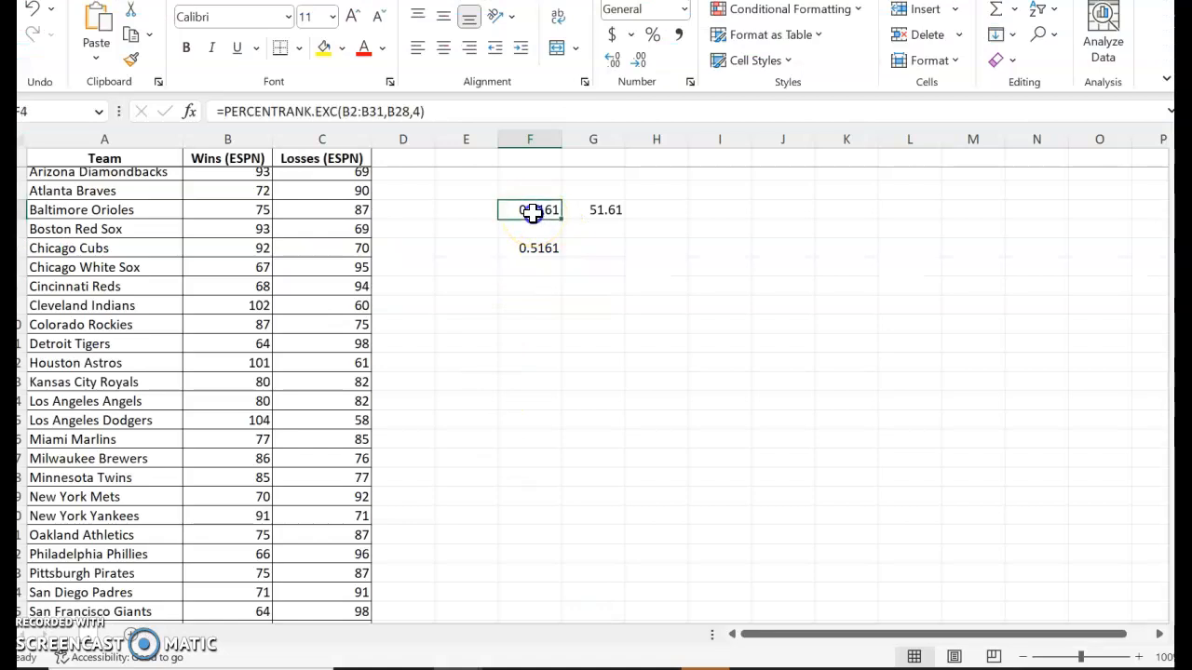
left_click(529, 210)
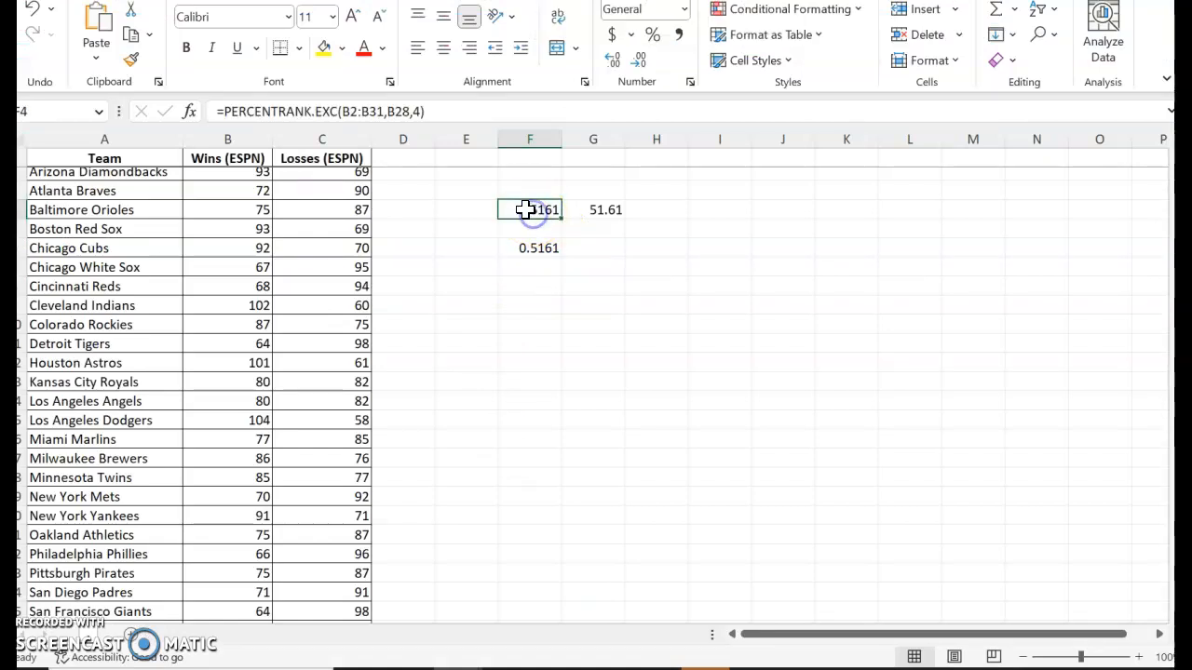
double_click(524, 206)
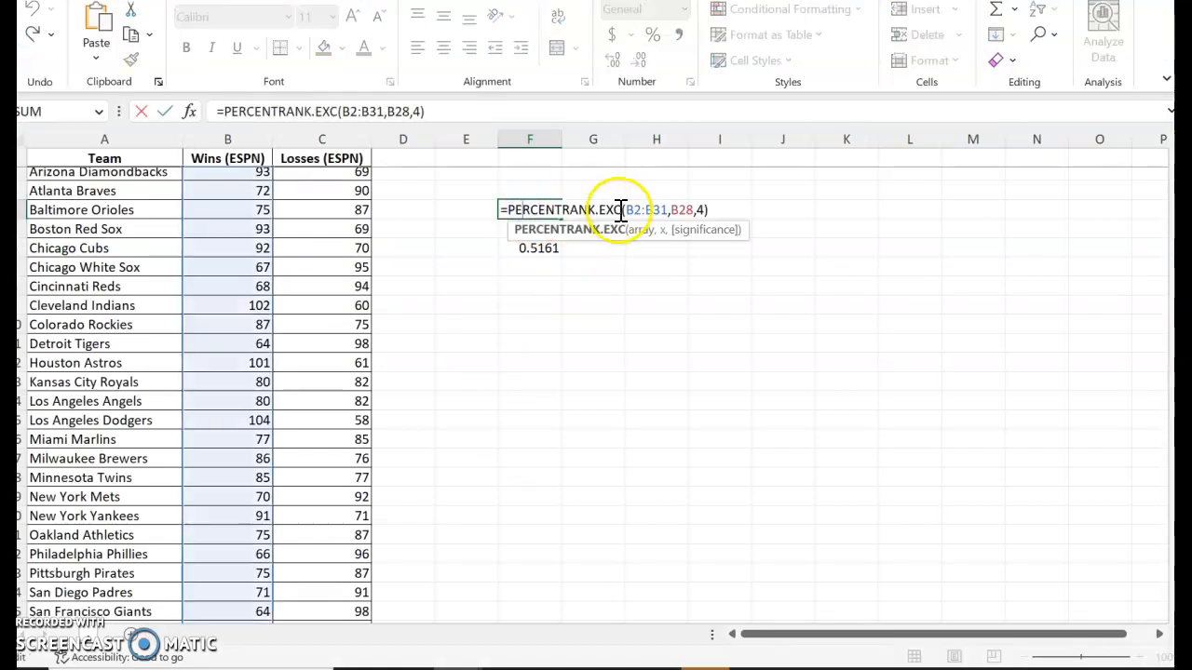
left_click_drag(624, 210, 803, 212)
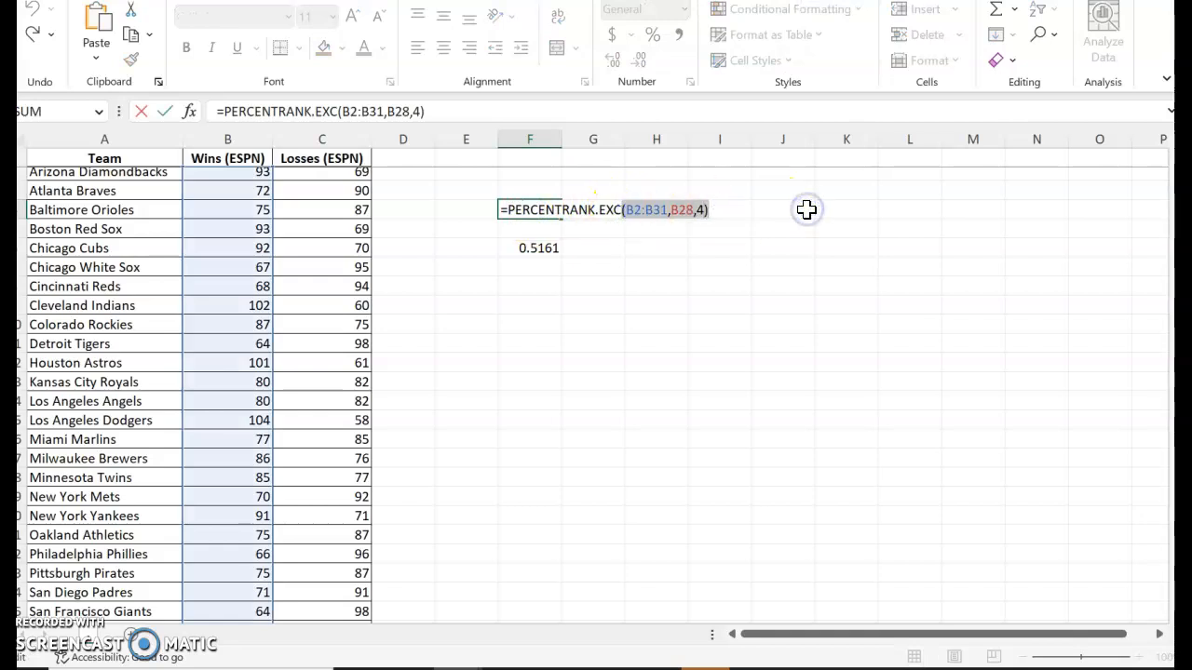
key("BackSpace")
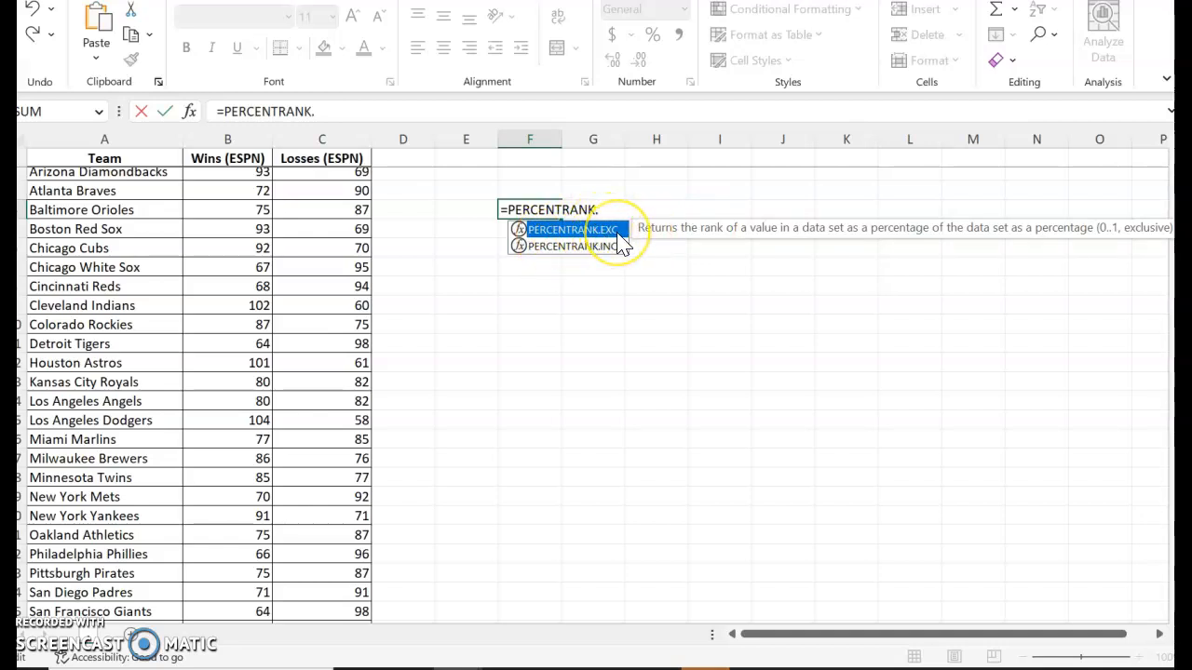
double_click(616, 231)
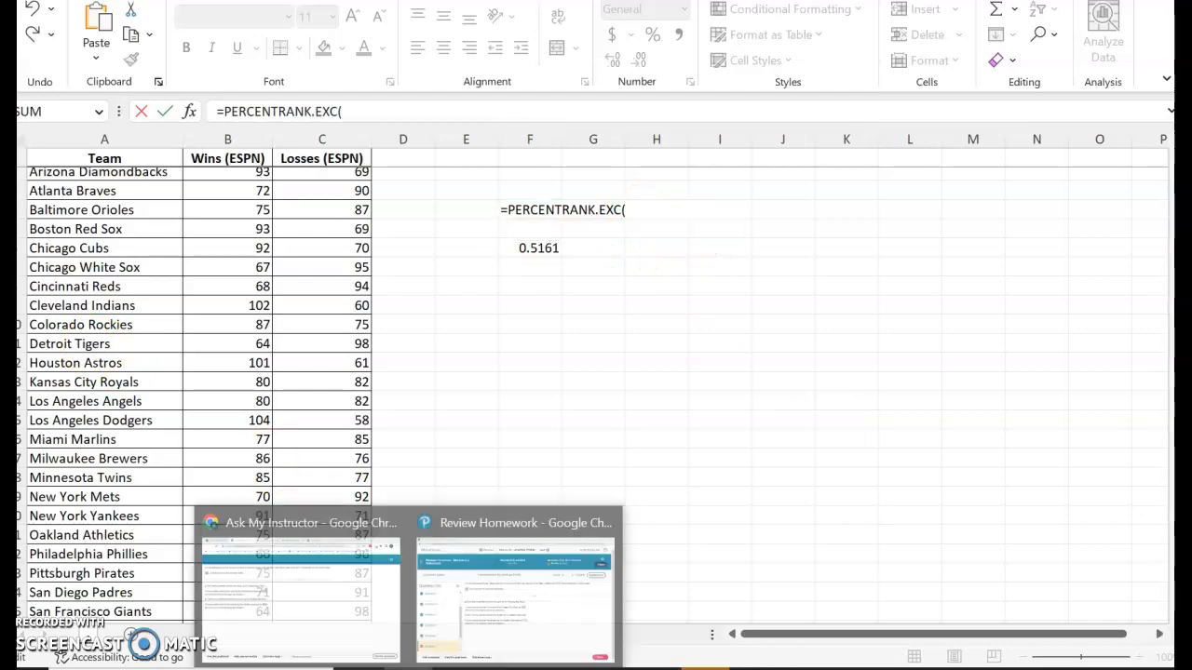
Check part a of the homework question and set the formula's array to the wins in B2:B31.
left_click(551, 615)
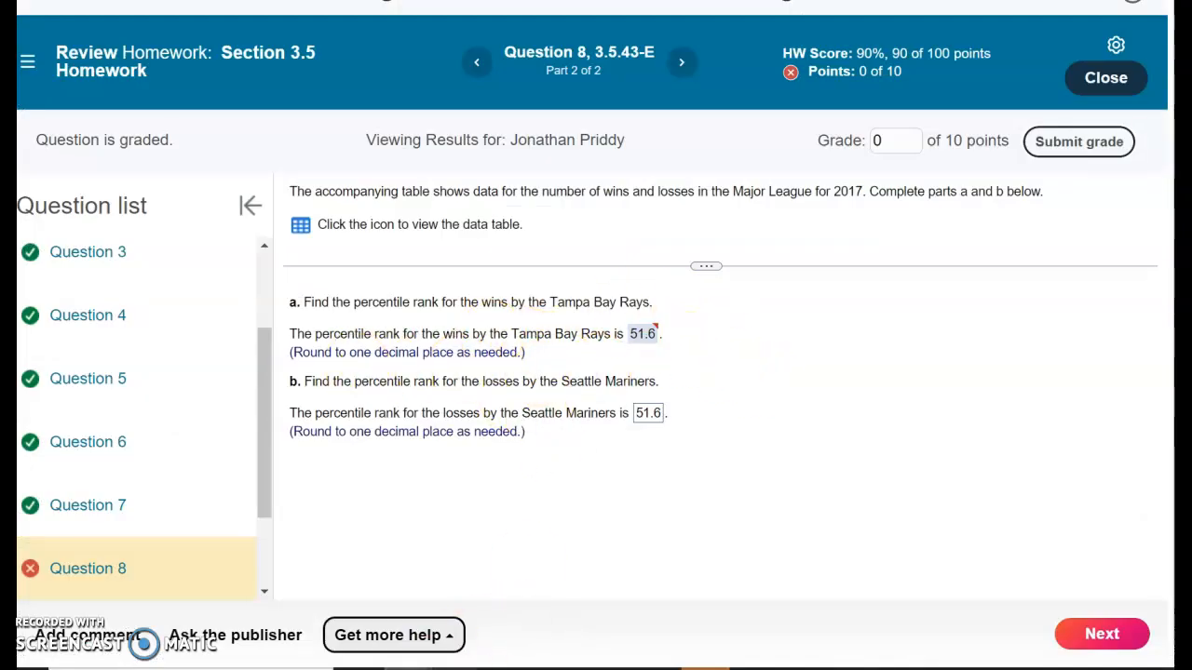
mouse_move(456, 664)
left_click(630, 630)
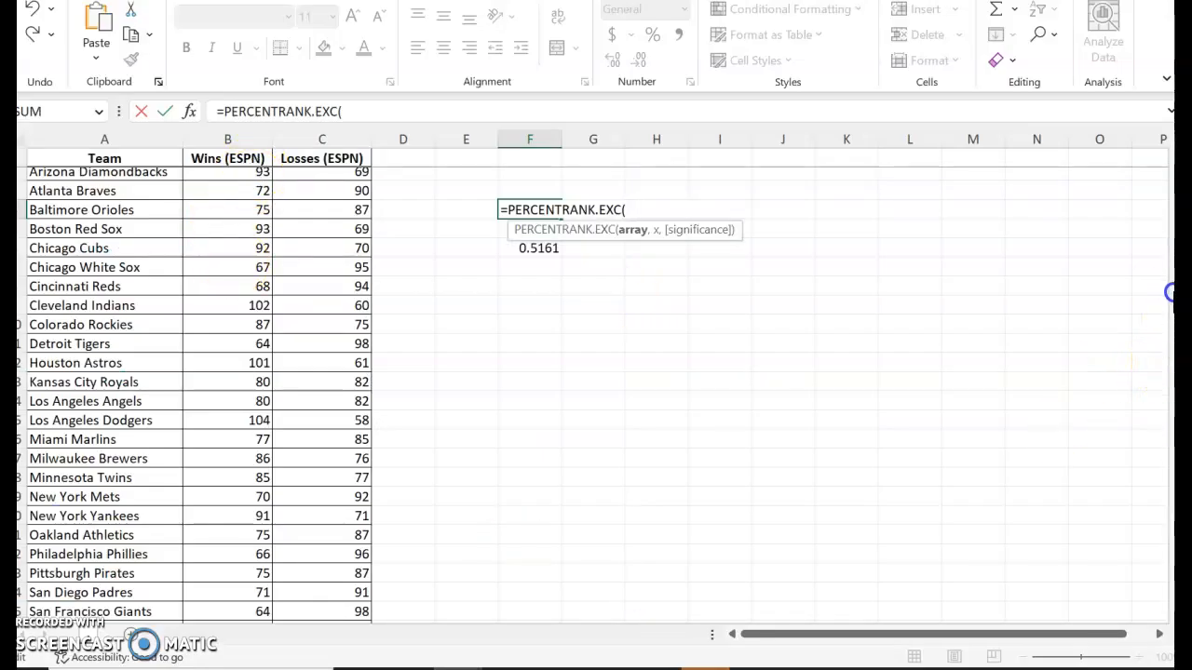
scroll(373, 372, "up", 1)
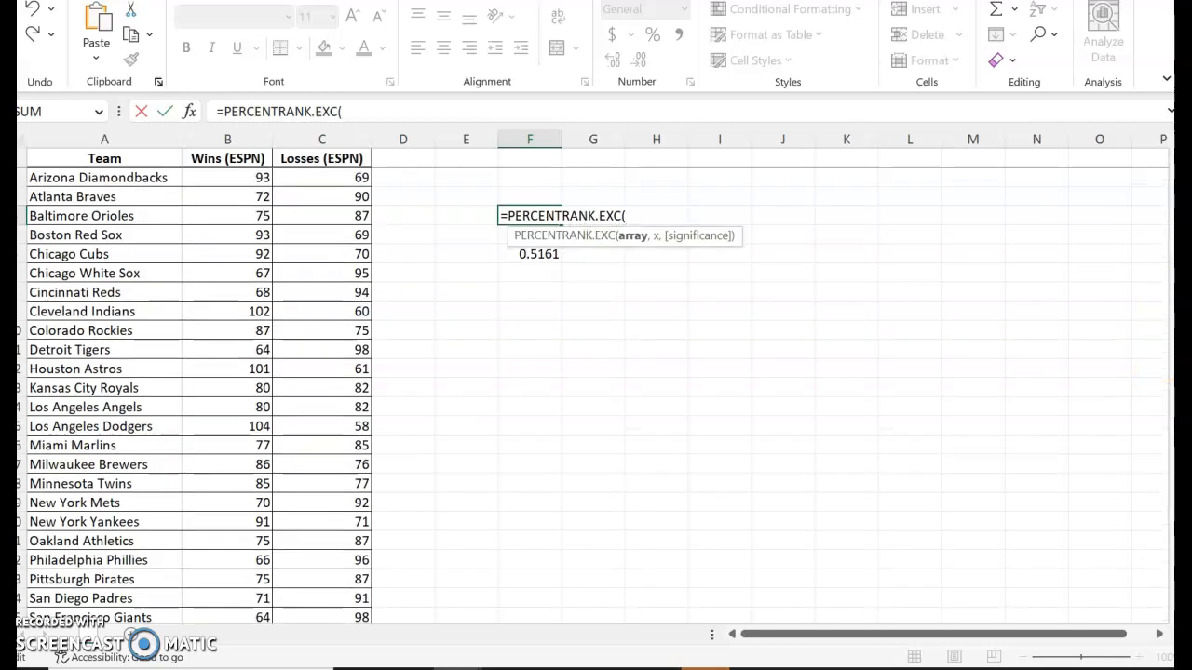
left_click_drag(244, 176, 255, 577)
type(",")
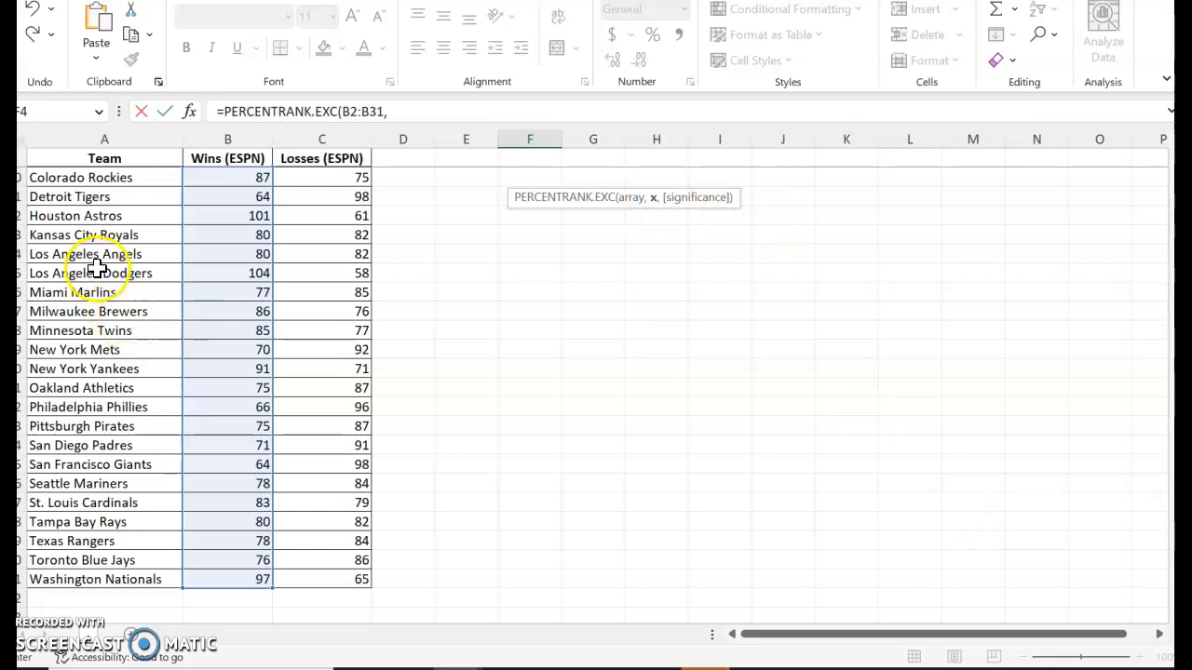
Complete the F4 formula with the Tampa Bay Rays' wins in B28 as x and a significance of 3.
left_click_drag(1180, 372, 1180, 370)
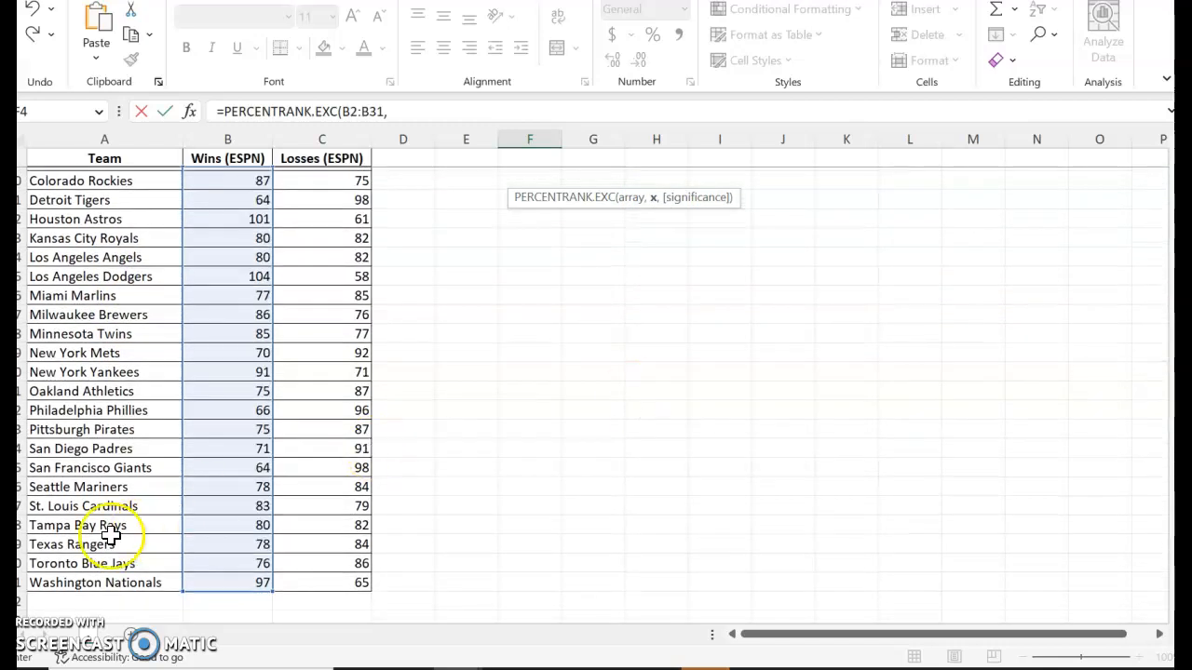
left_click(228, 525)
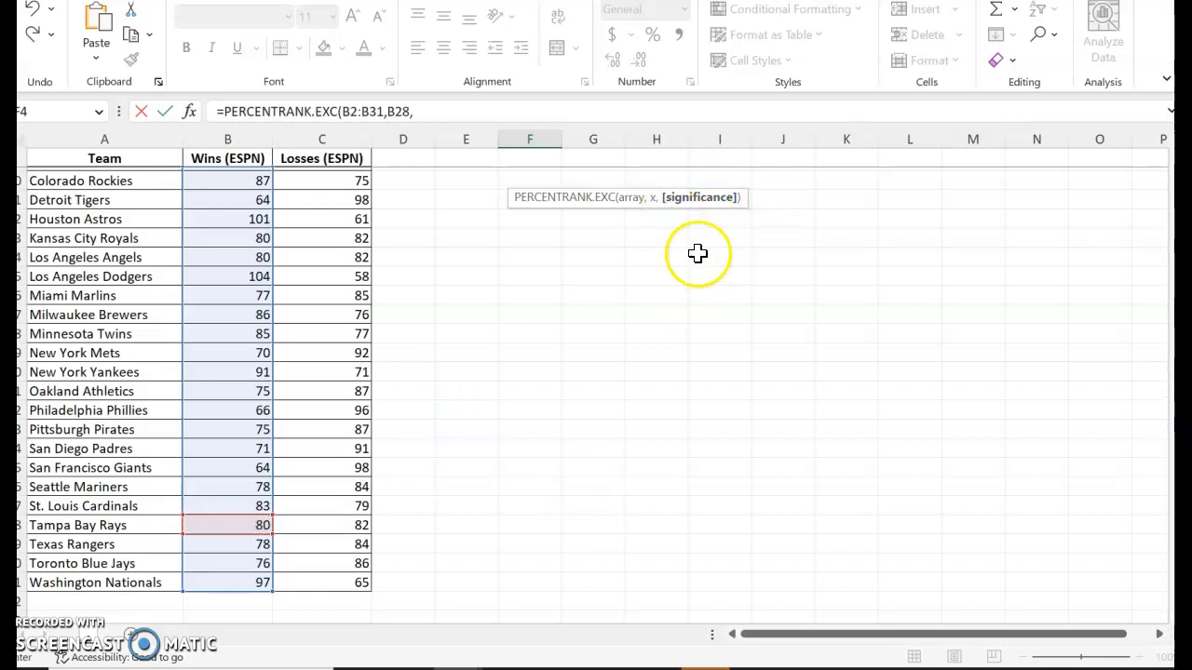
mouse_move(607, 652)
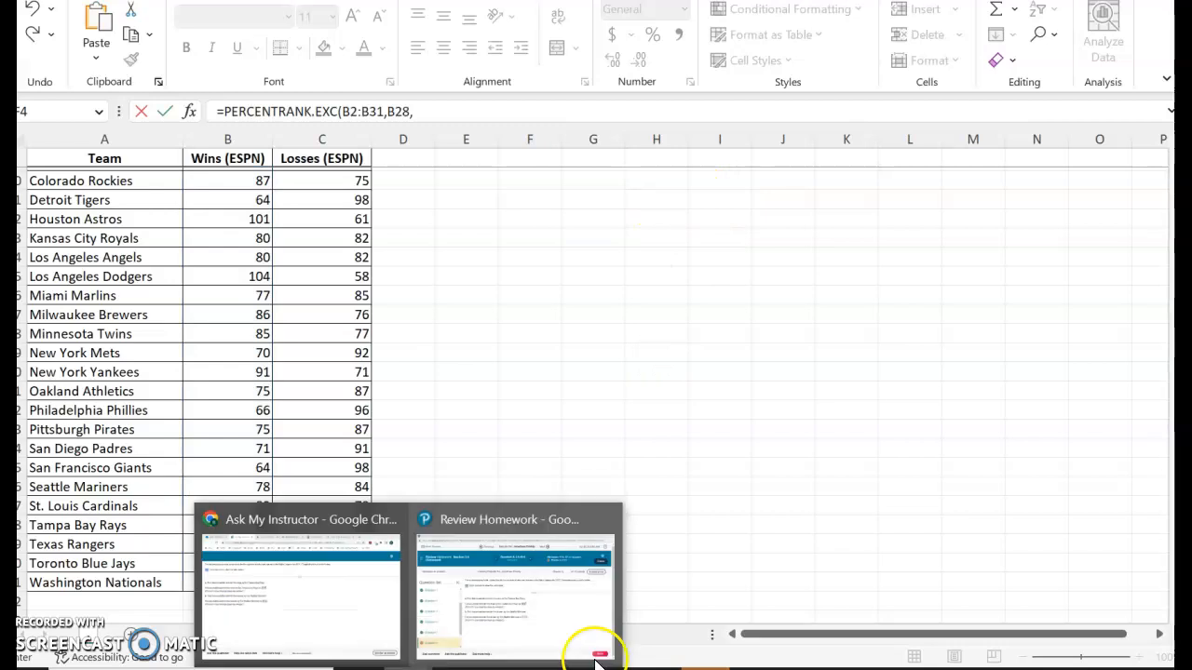
left_click(531, 630)
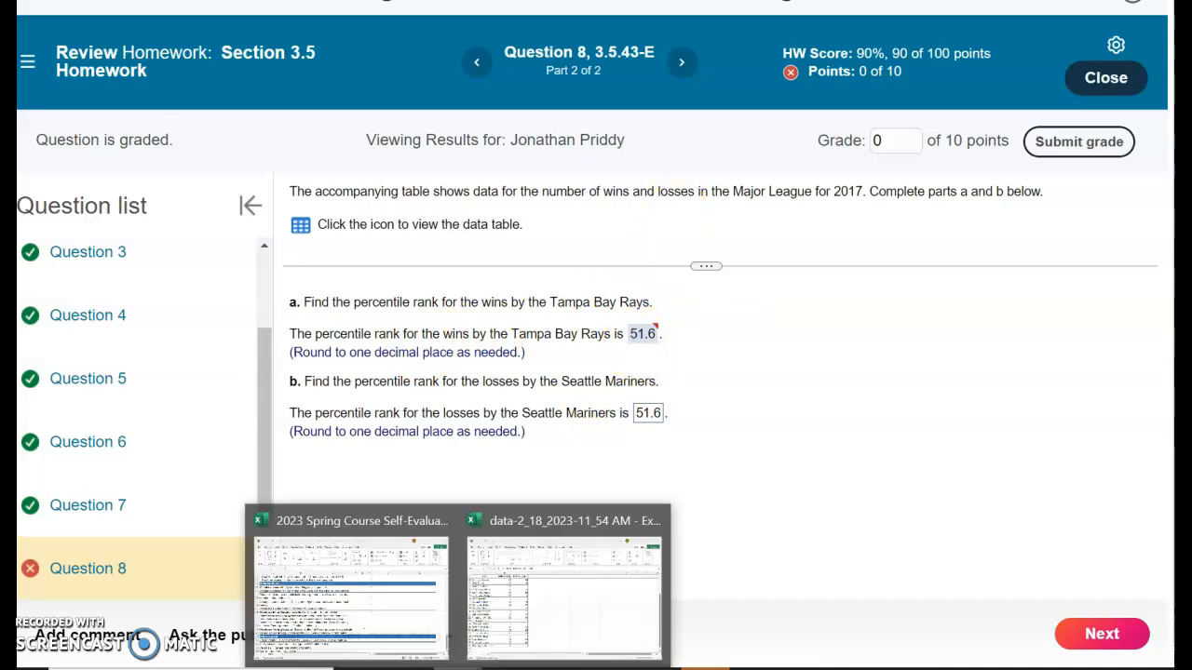
left_click(572, 638)
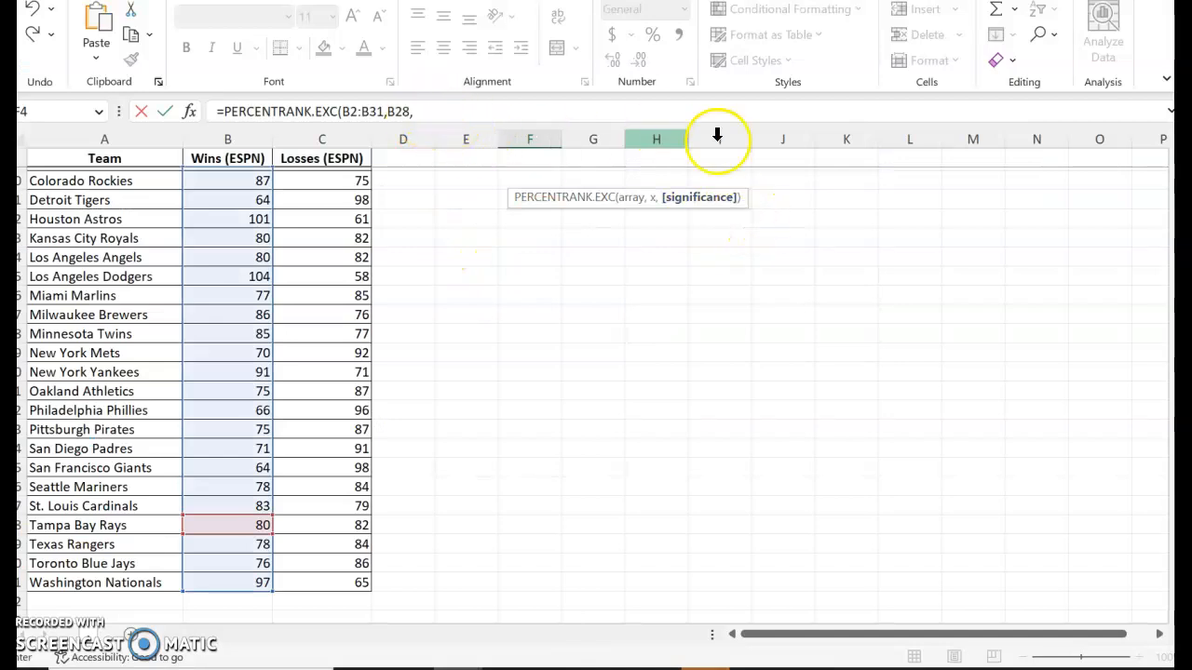
left_click(483, 116)
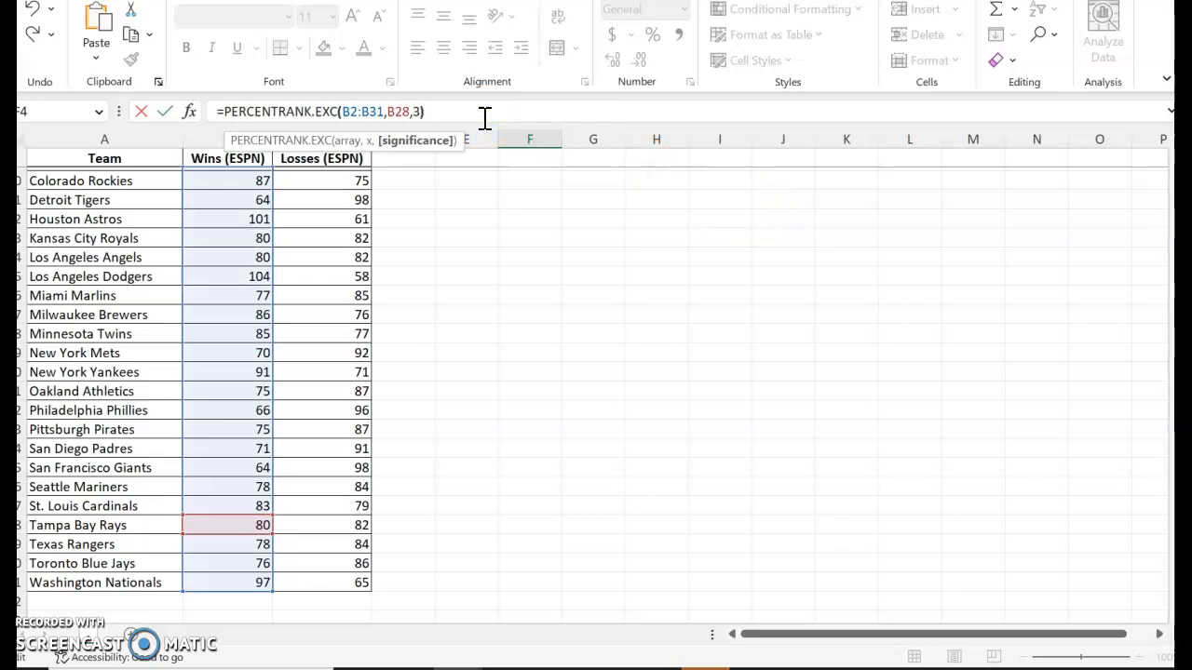
key("Return")
Enter the formula =F6*100 in G6 to convert the rank beside it to a percentile.
left_click(598, 192)
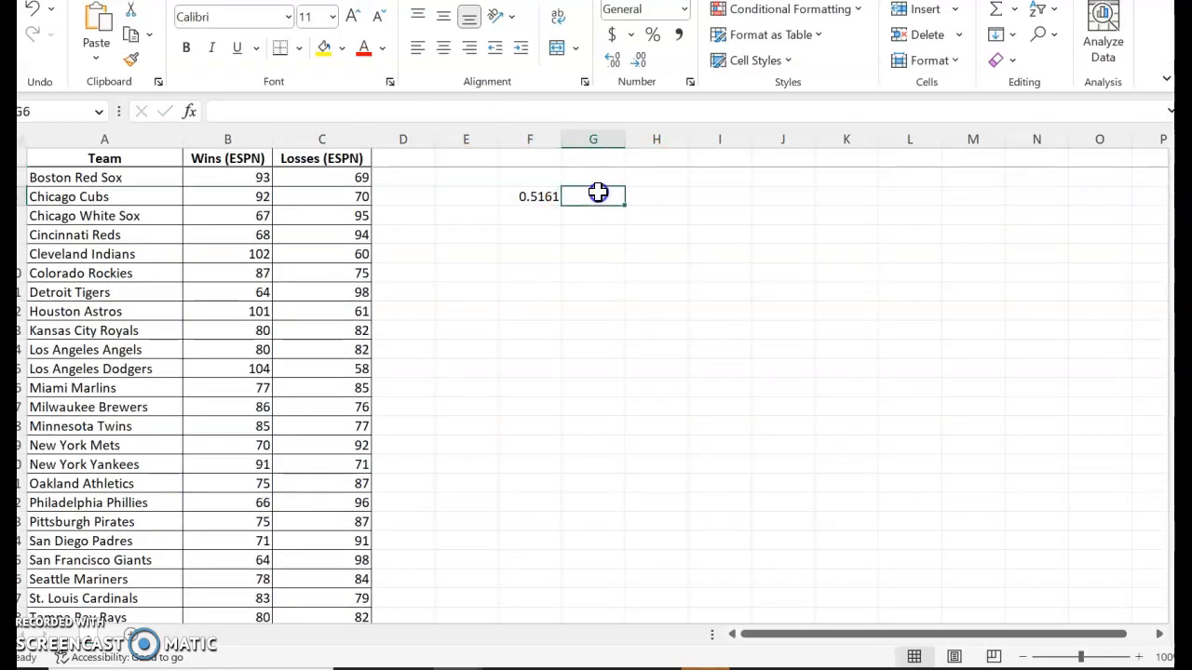
type("=")
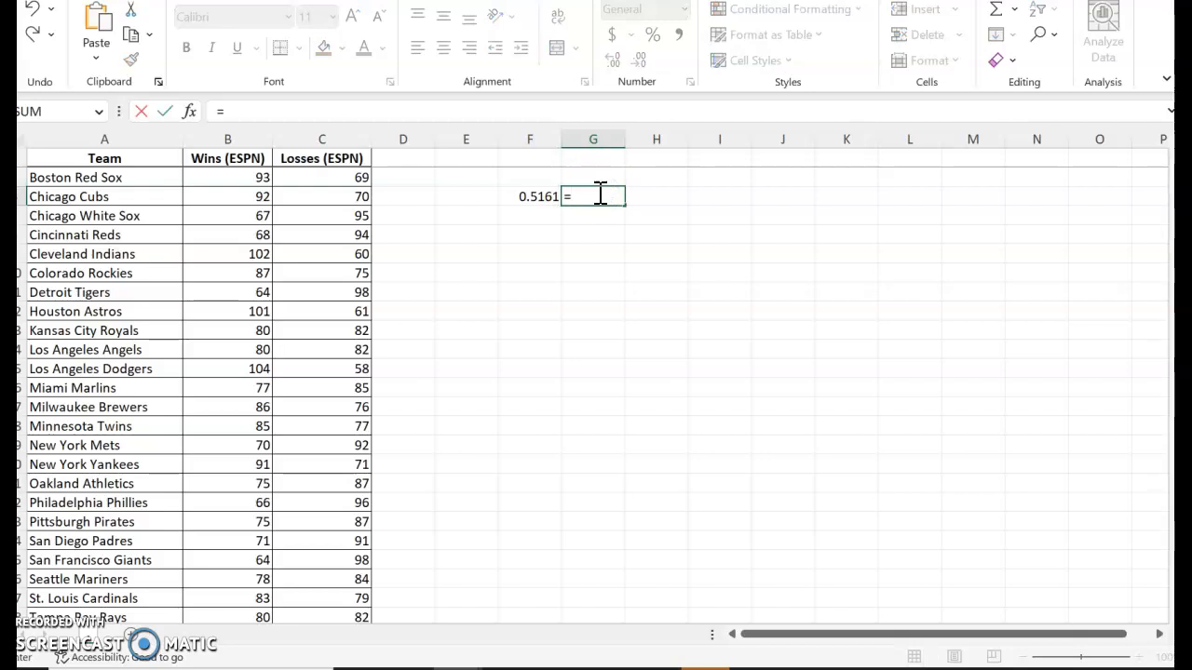
left_click(527, 196)
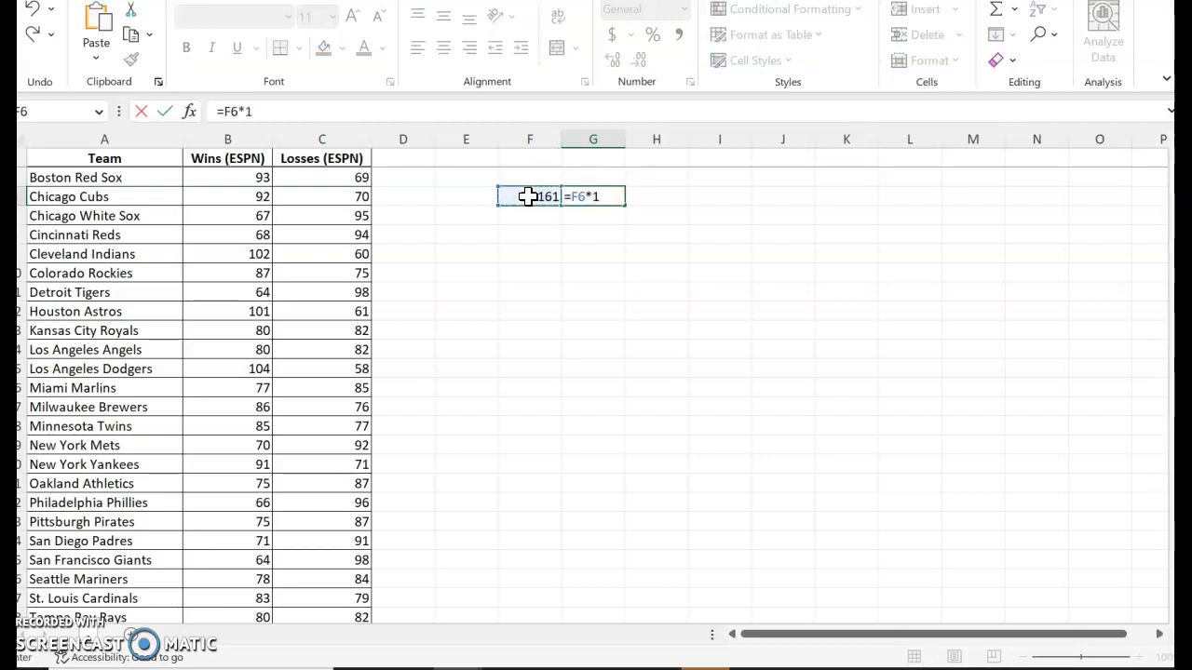
type("*100")
key("Return")
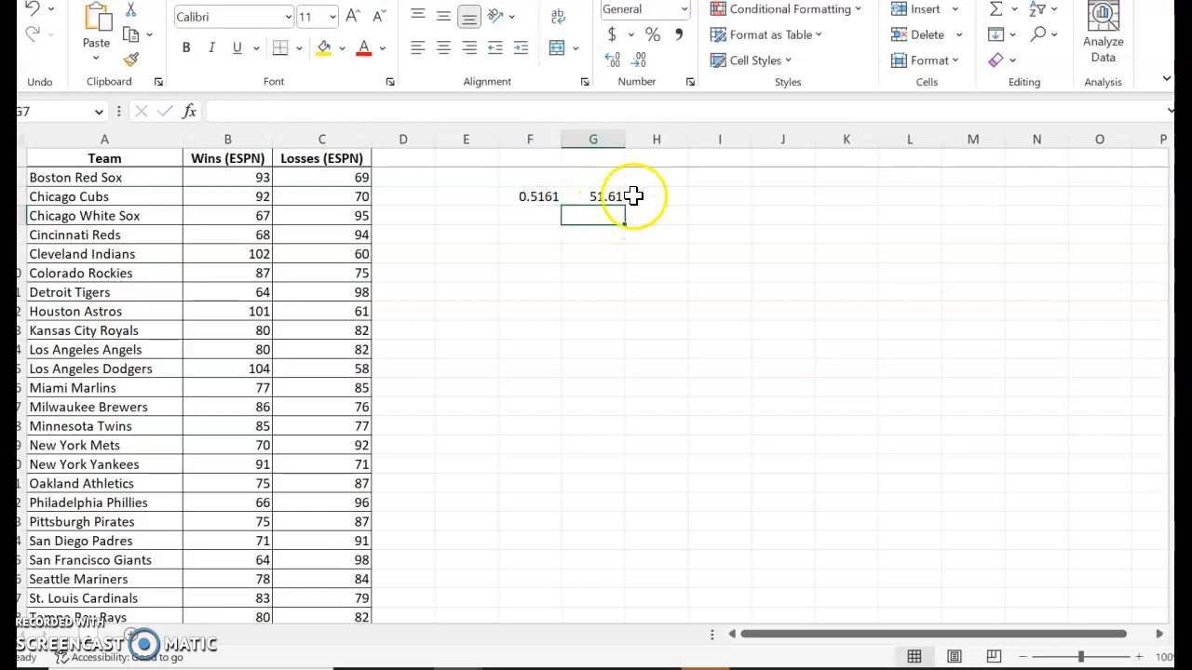
Check the homework's rounding instruction and format G6 as a number with one decimal place.
left_click(601, 195)
mouse_move(415, 667)
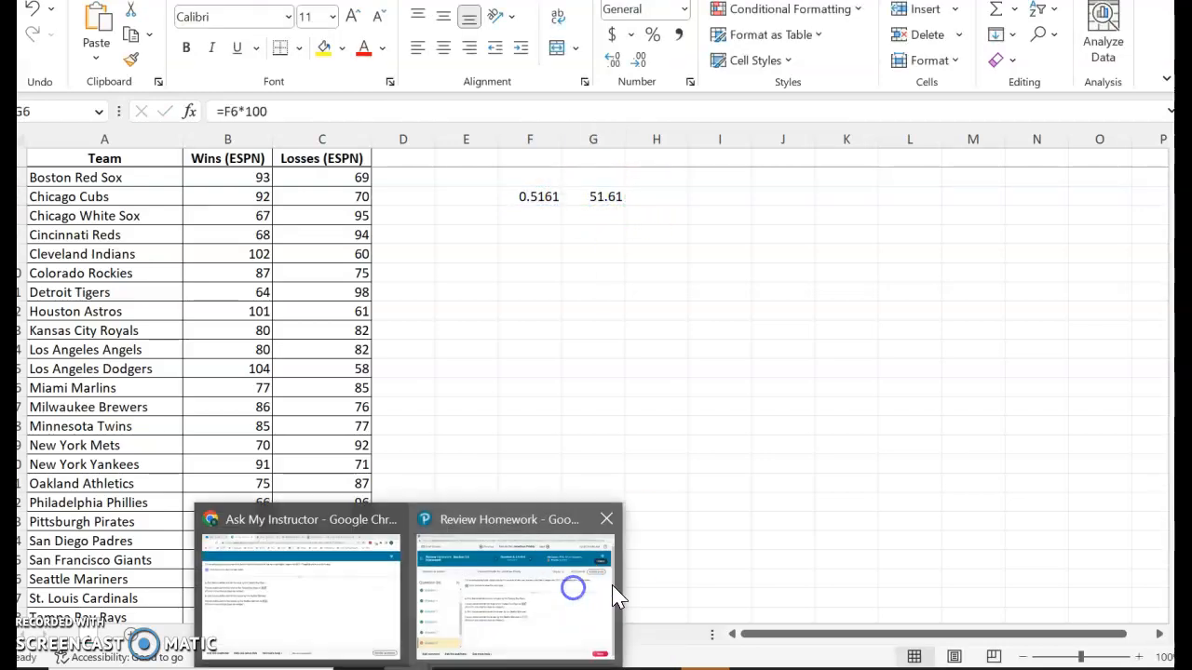
left_click(585, 584)
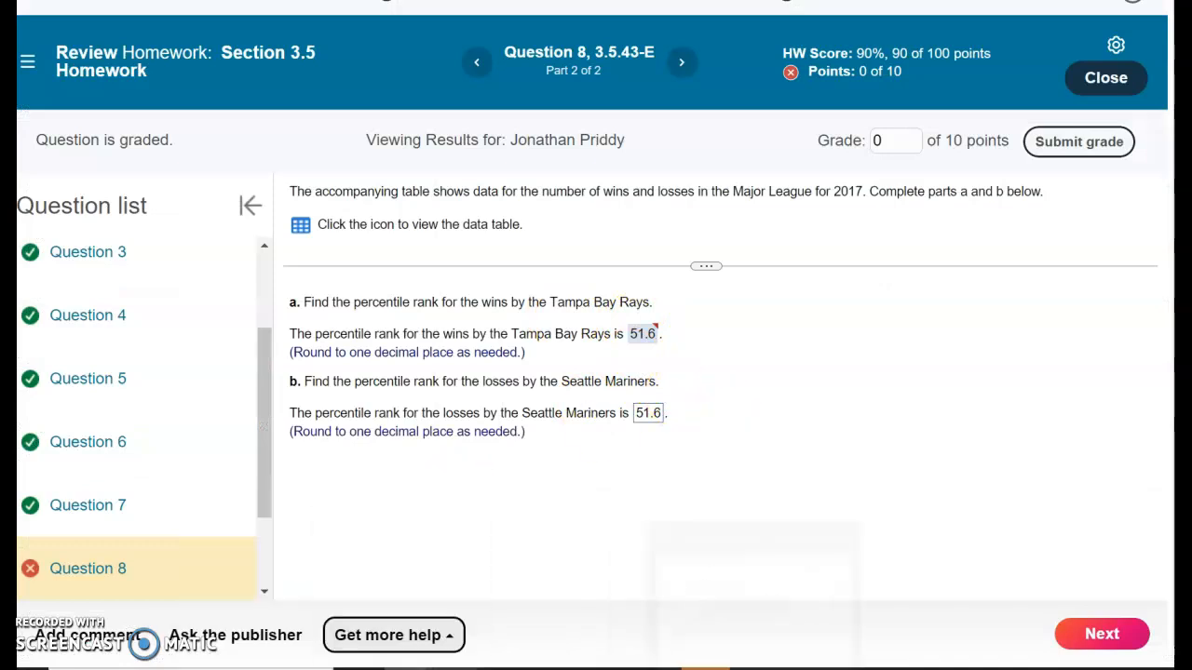
mouse_move(458, 668)
left_click(585, 633)
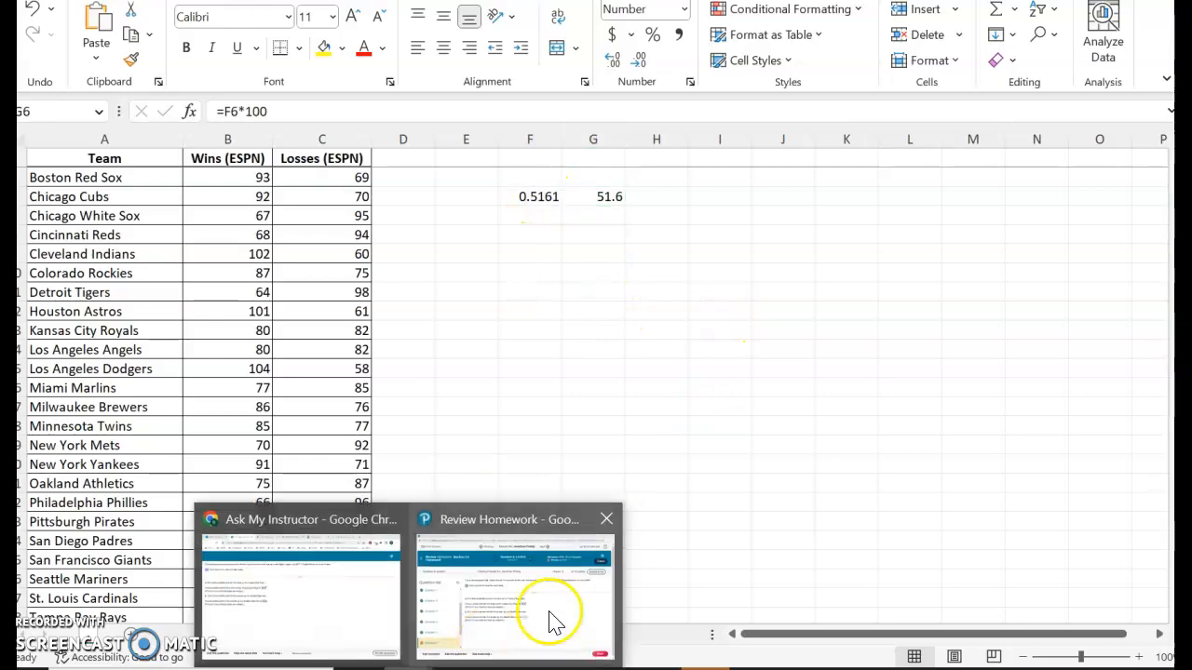
Read part b of the homework question and begin a PERCENTRANK.EXC formula in cell F8 of the workbook.
left_click(559, 615)
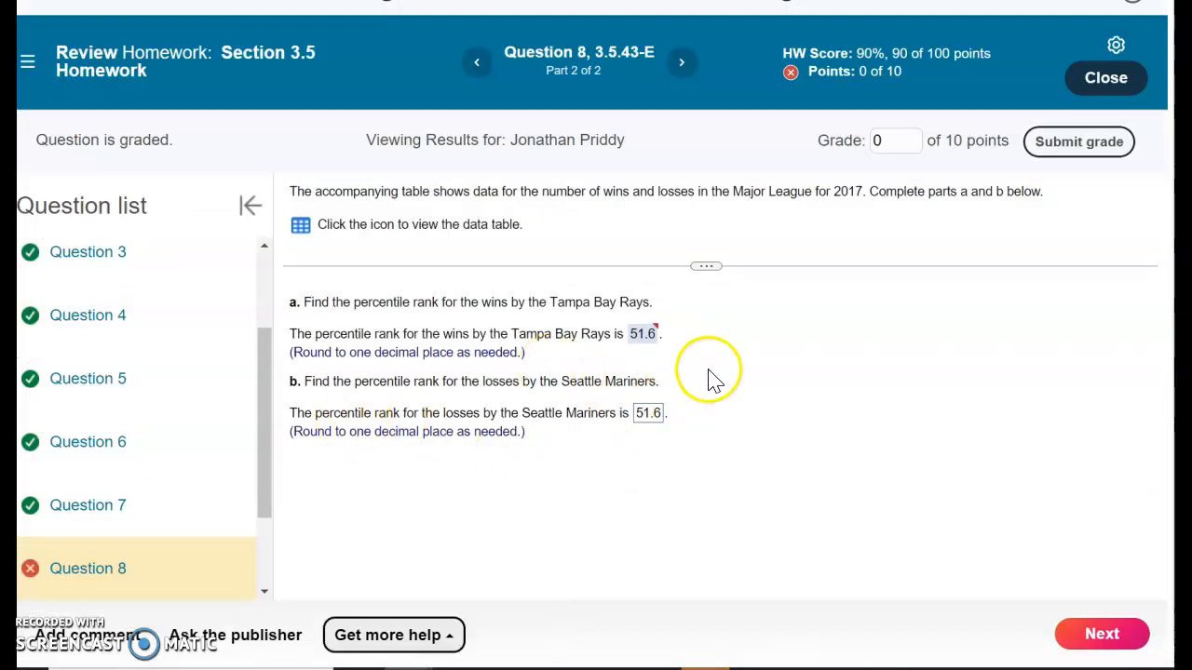
mouse_move(558, 663)
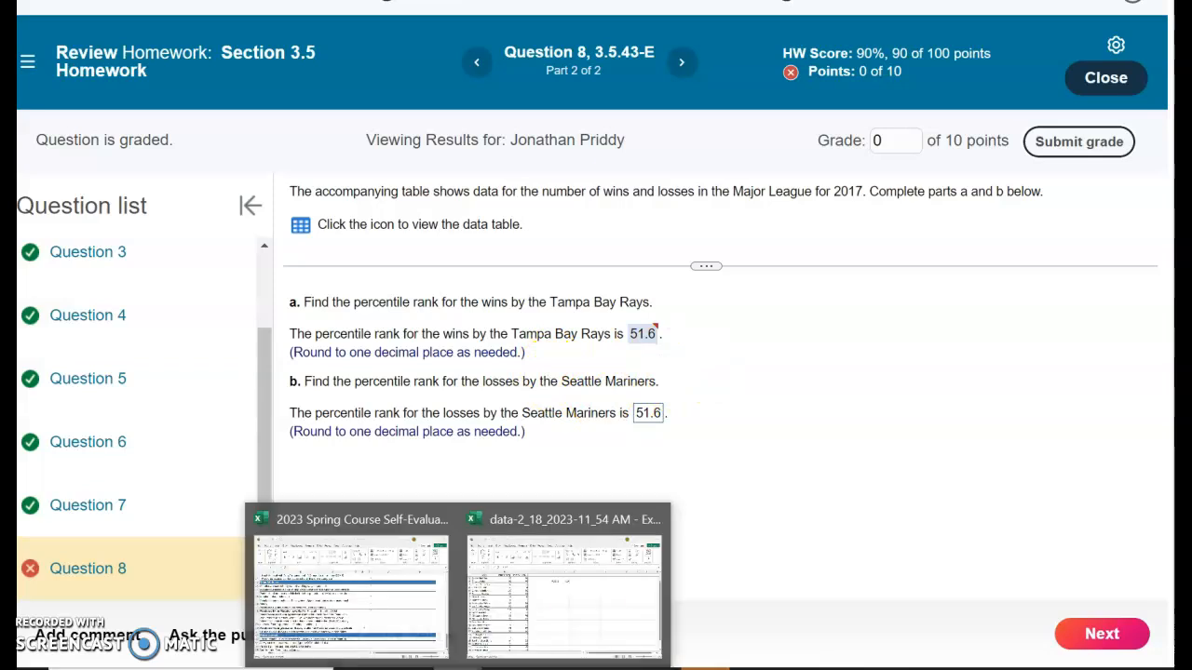
left_click(577, 596)
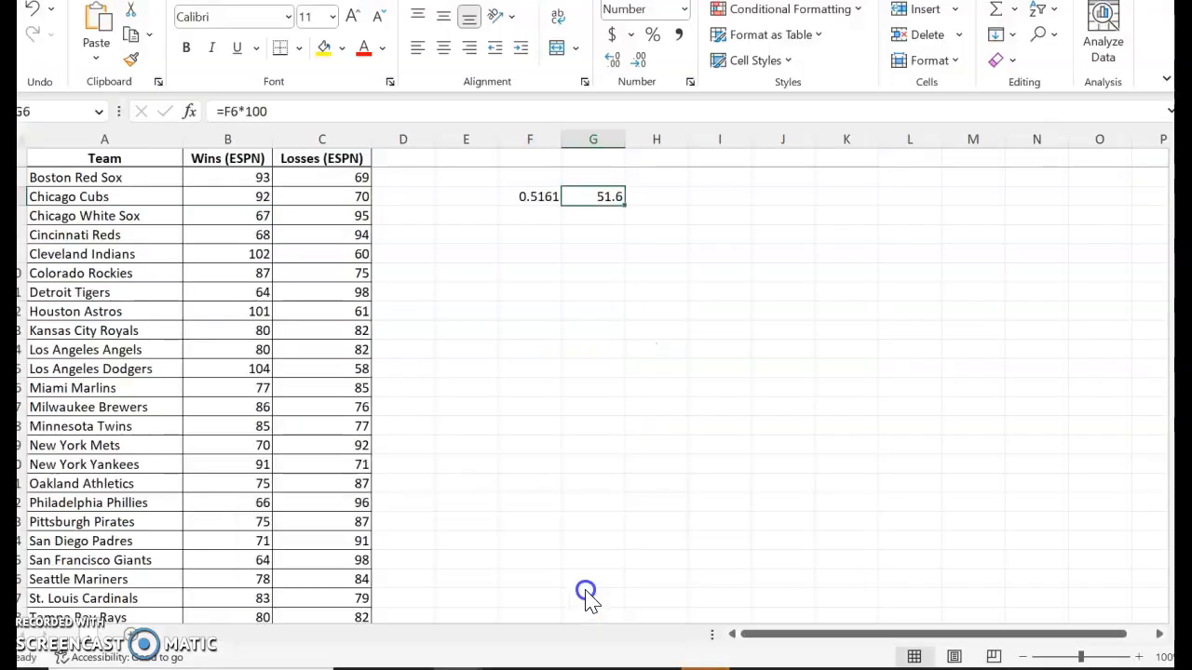
left_click(525, 240)
type("=")
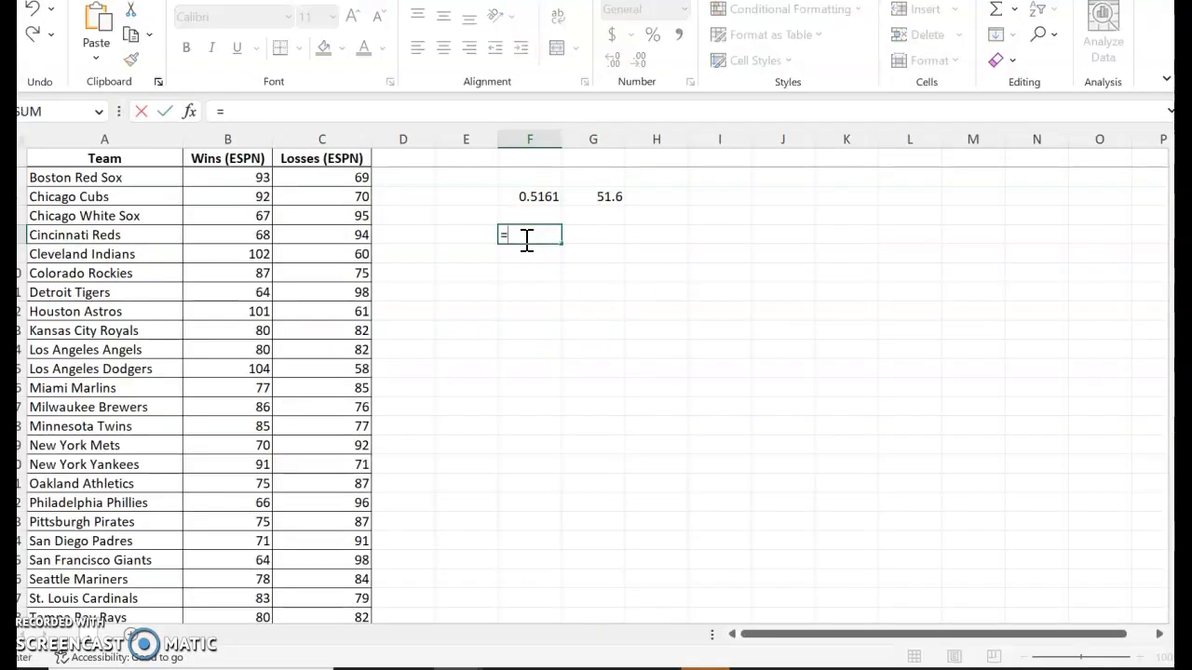
type("per")
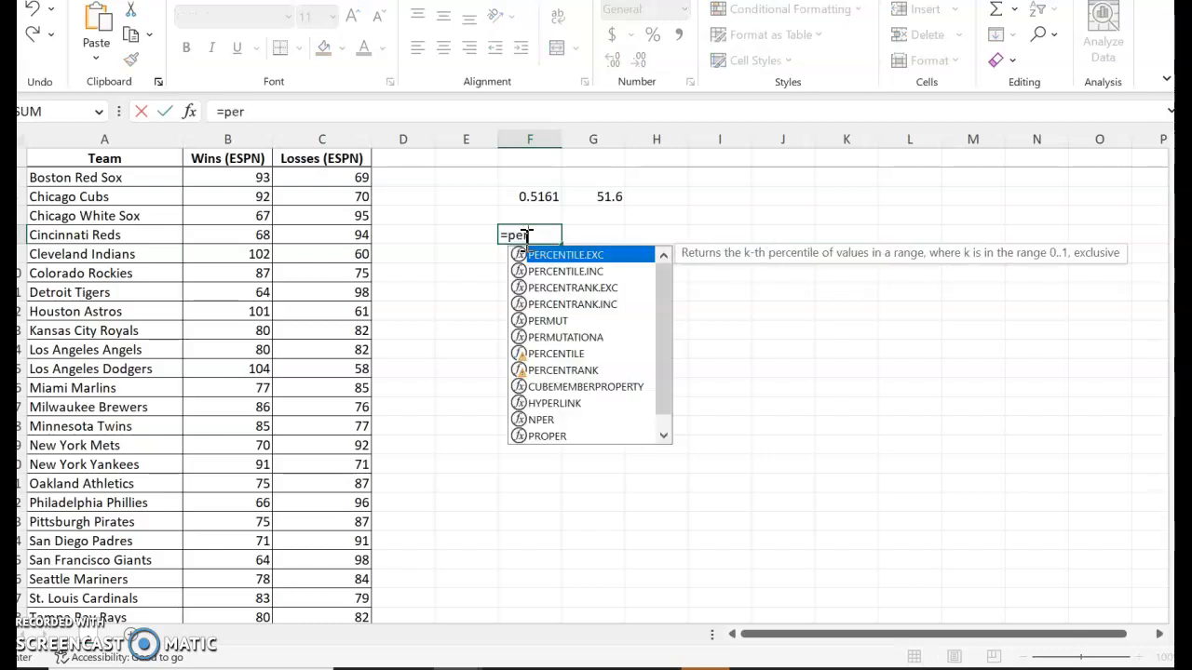
left_click(553, 293)
double_click(554, 291)
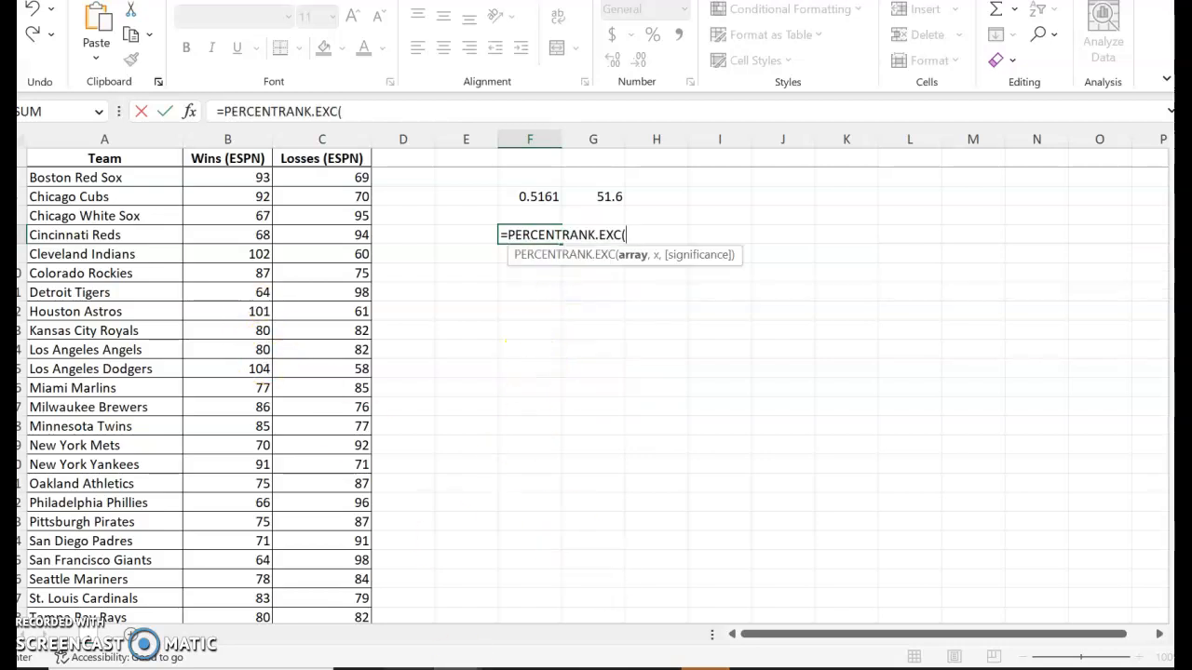
Recheck part b of the homework question and supply the losses in C5:C31 as the array of the F8 PERCENTRANK.EXC formula.
left_click(570, 592)
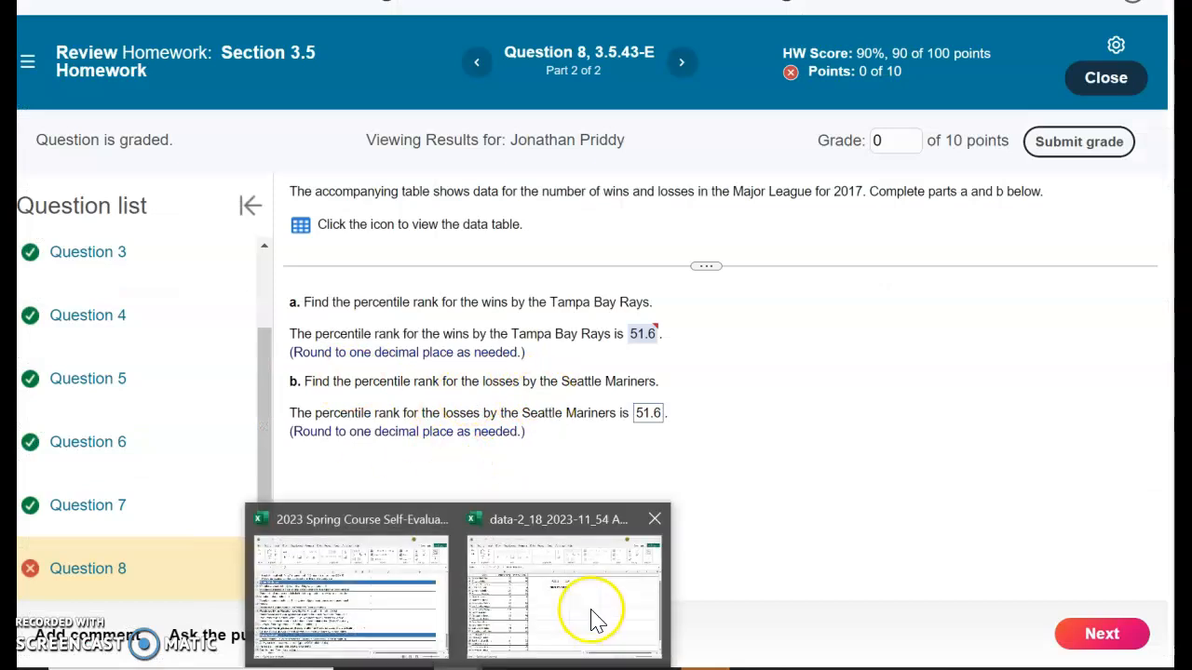
left_click(591, 605)
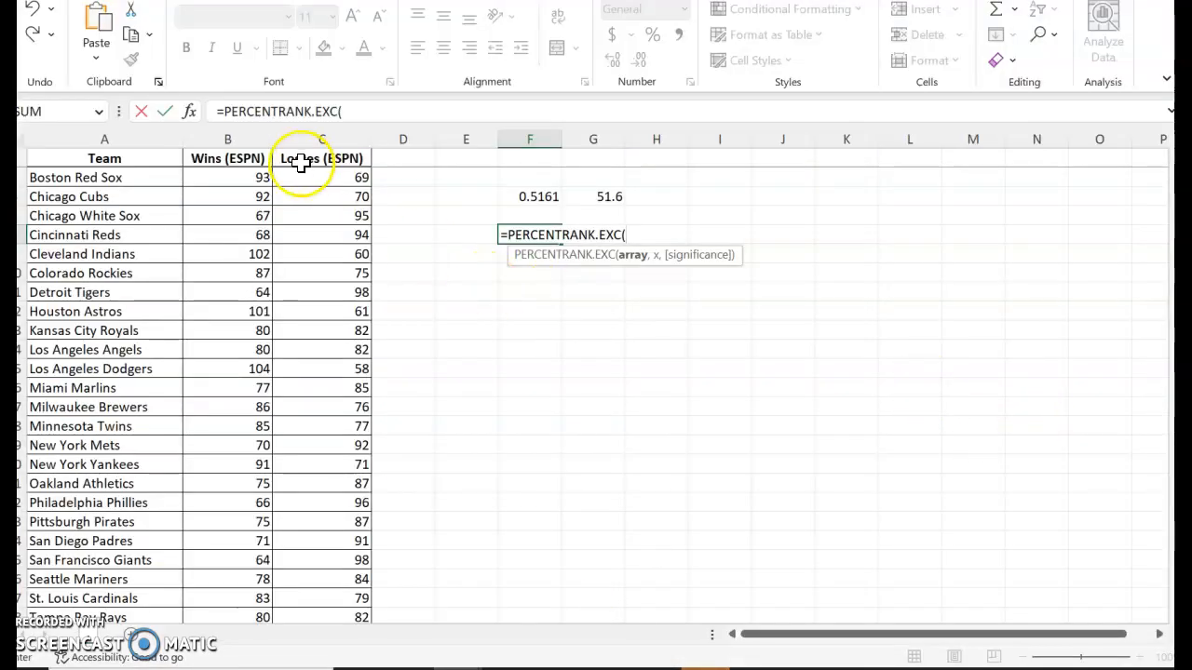
left_click_drag(302, 178, 339, 575)
type(",")
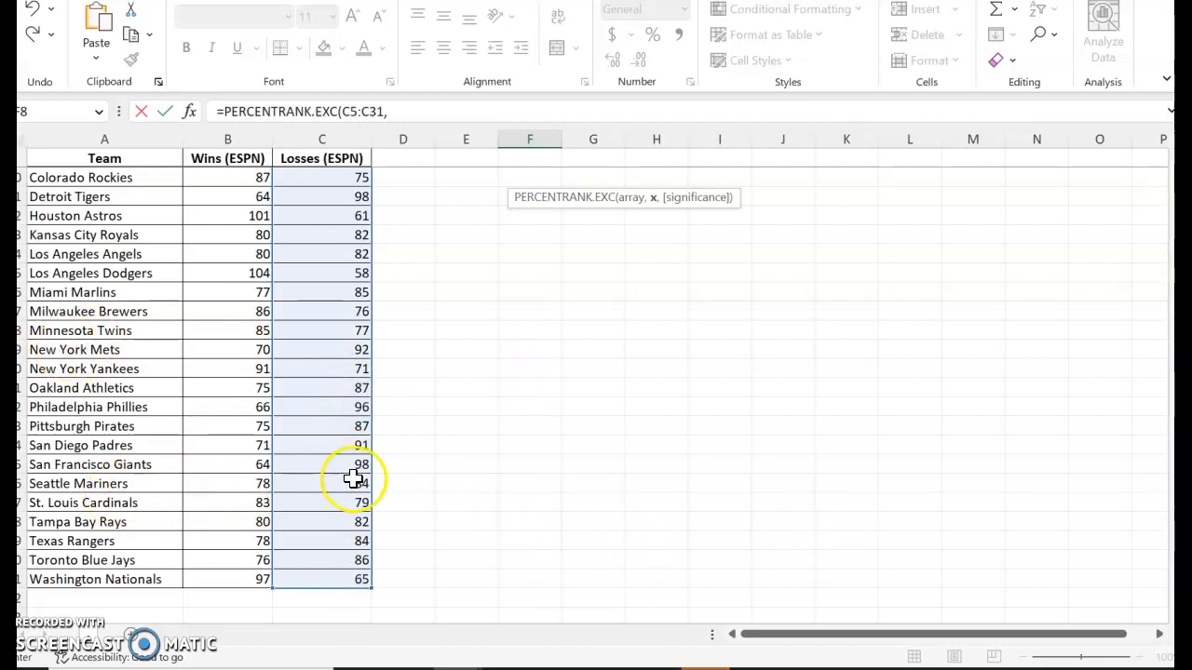
Check which team part b asks about and complete the F8 formula with the Seattle Mariners' losses in C26 and a significance of 3.
left_click(584, 636)
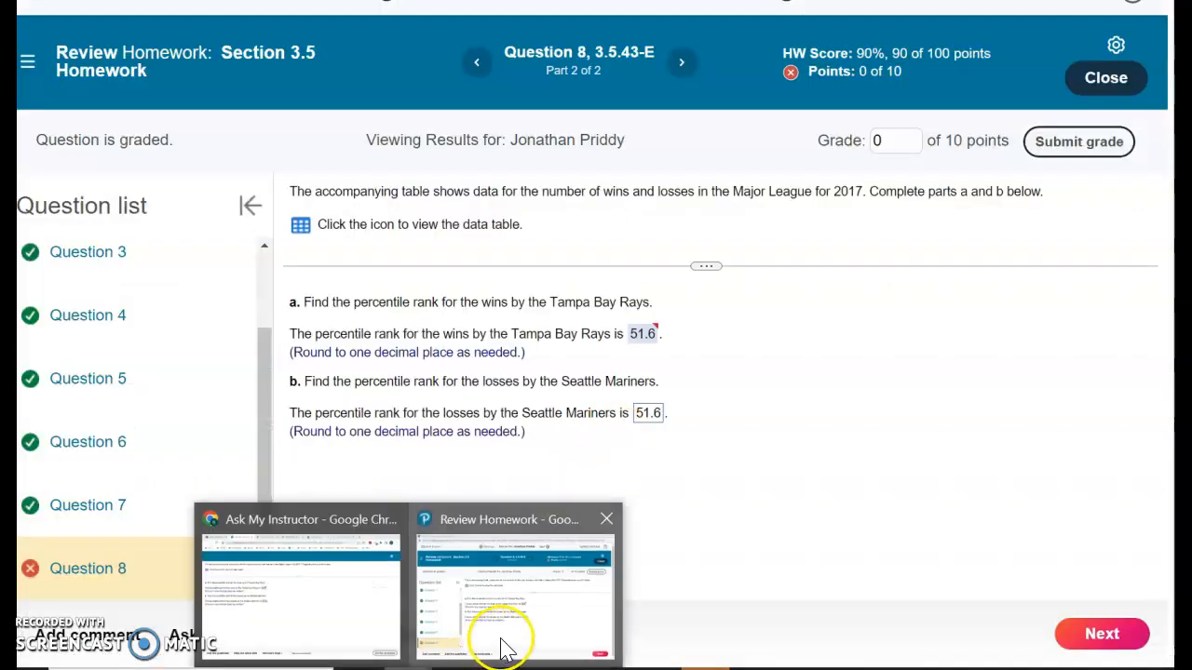
left_click(585, 637)
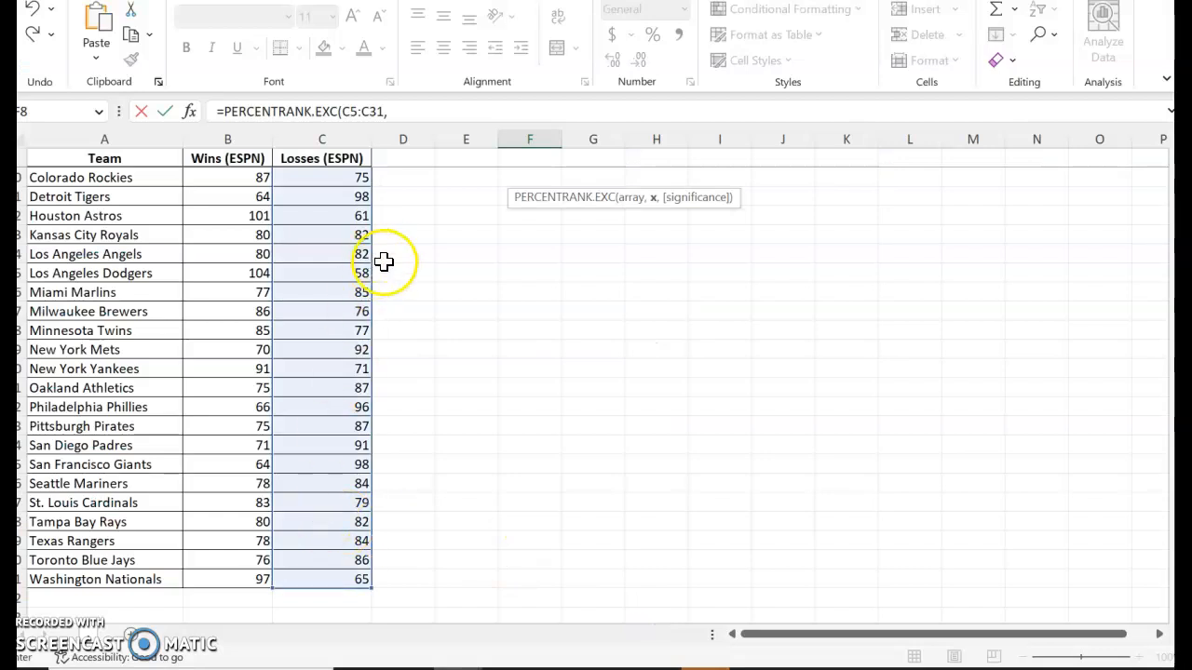
left_click(336, 479)
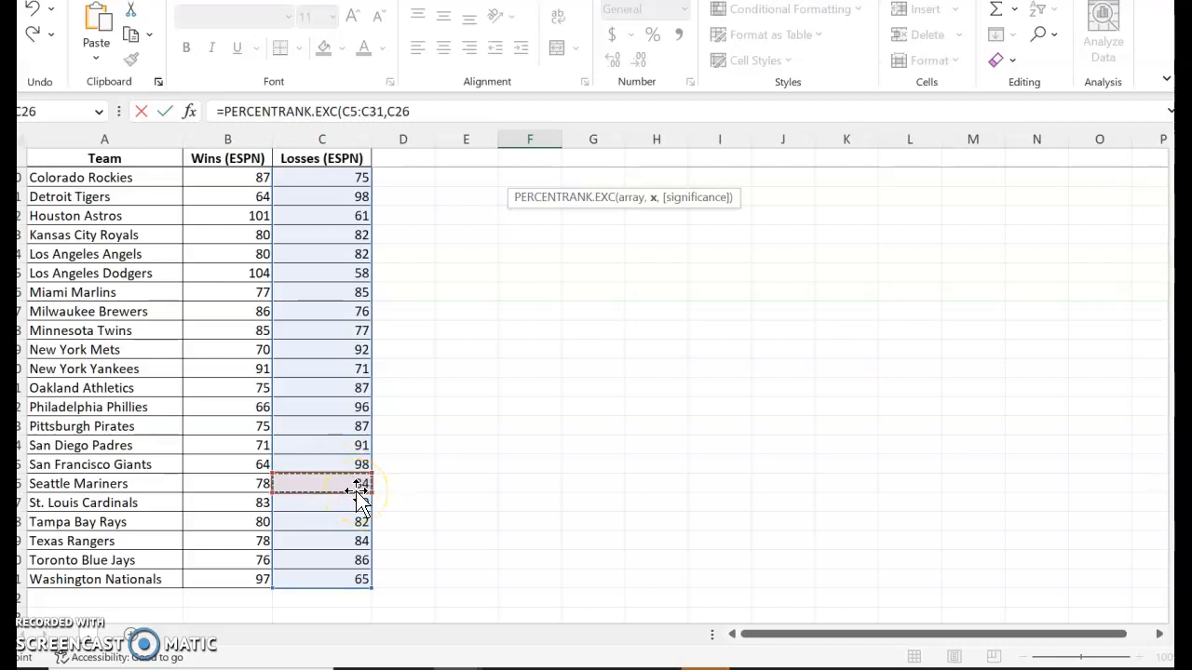
left_click(428, 112)
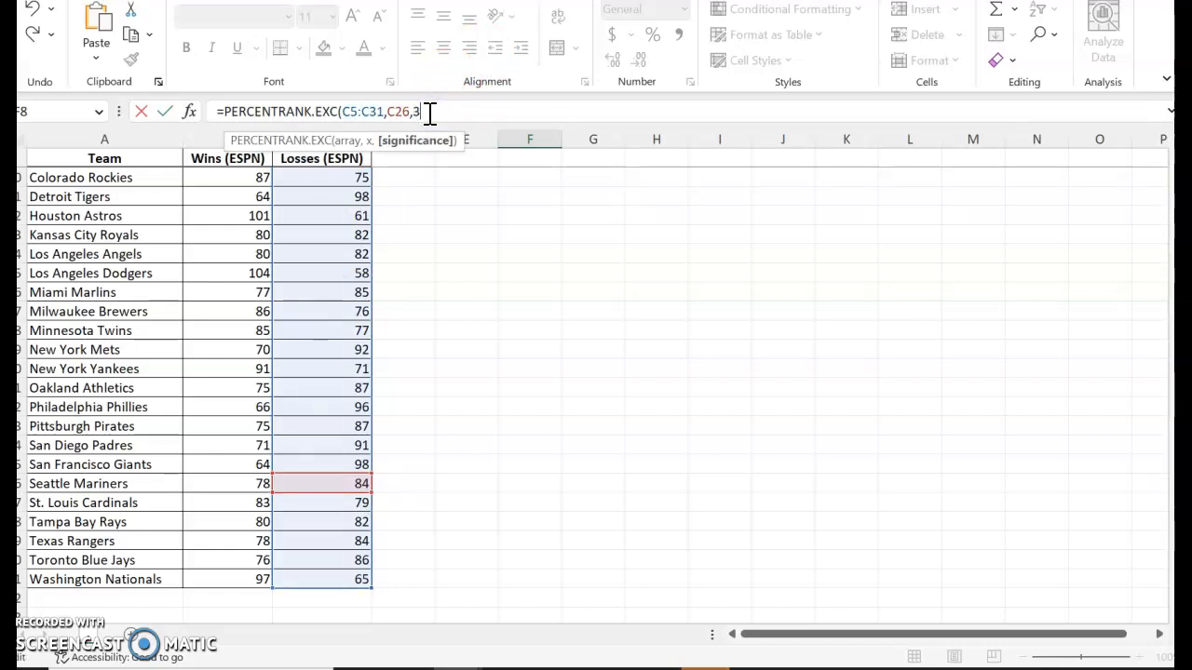
key("Escape")
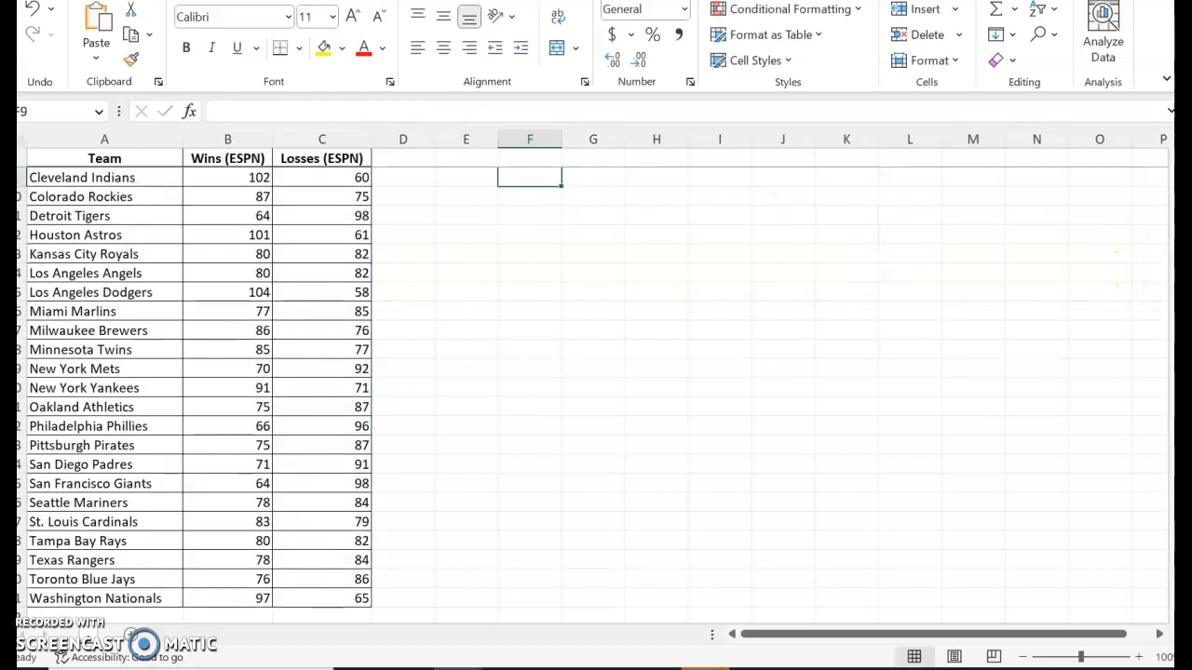
Extend the array in the F8 formula to C2:C31 so that it covers every team's losses.
left_click_drag(1179, 259, 1179, 207)
left_click(537, 292)
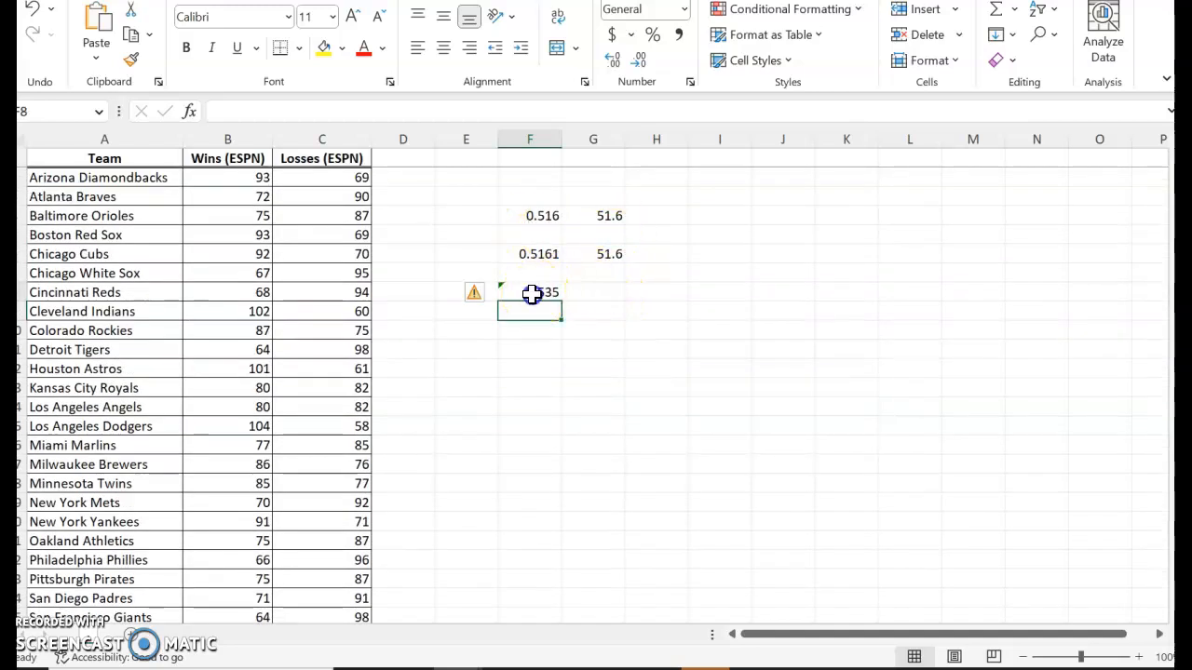
double_click(531, 292)
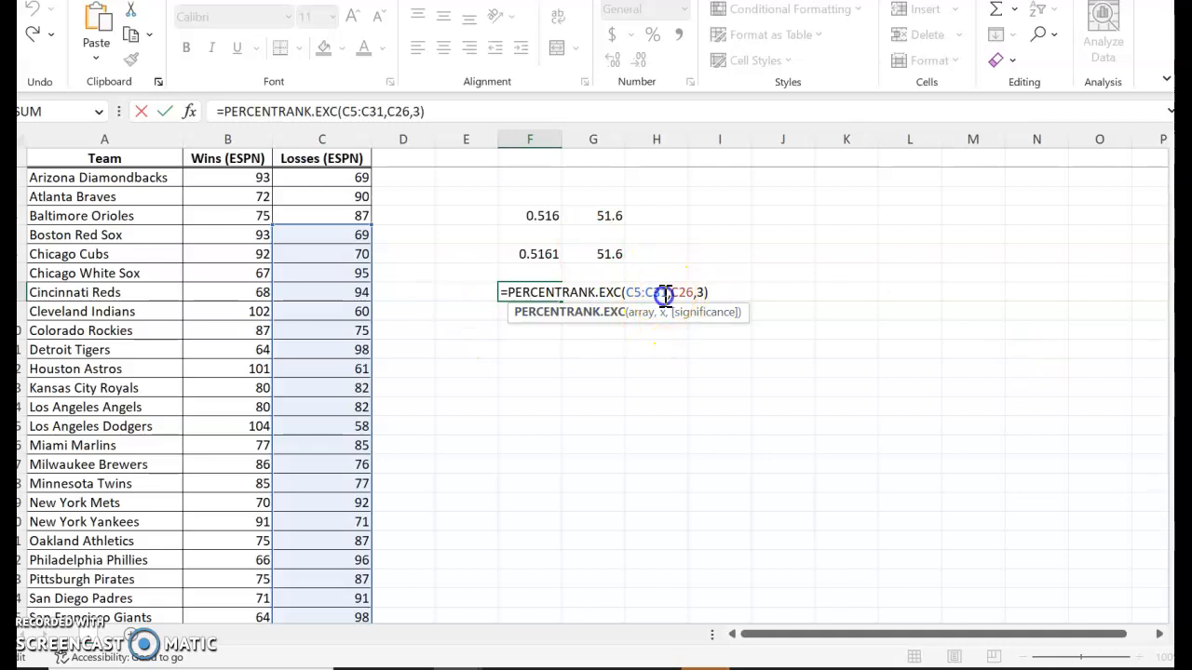
left_click(633, 294)
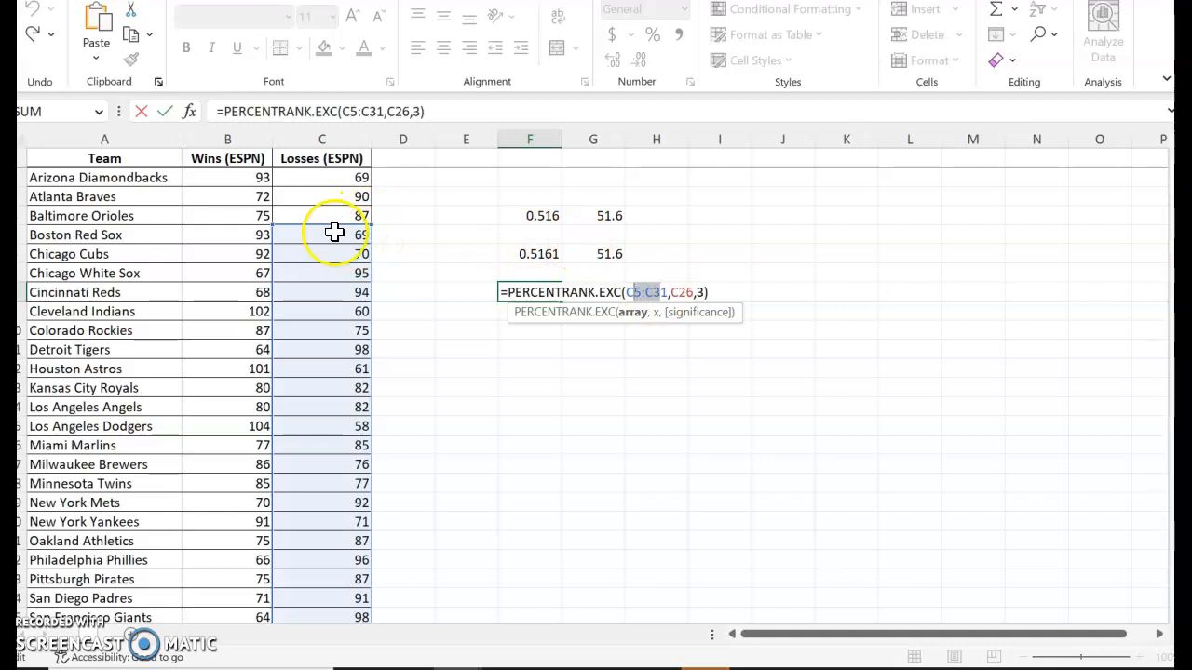
left_click_drag(369, 189, 372, 164)
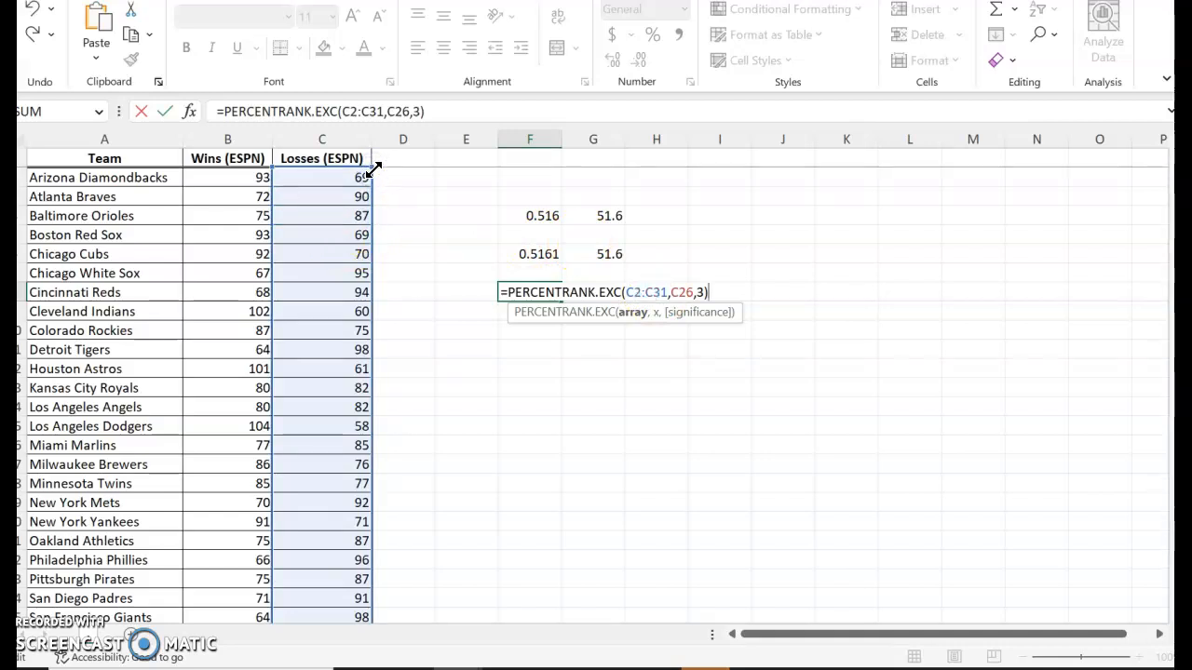
key("Return")
left_click(526, 292)
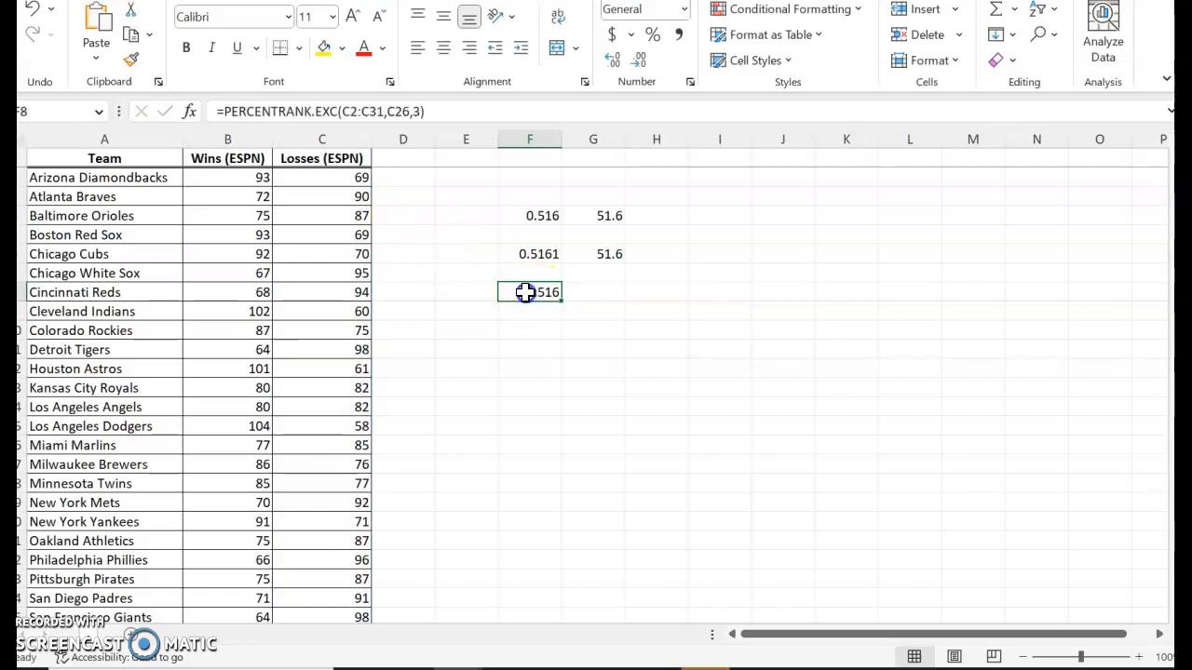
Enter the formula =F8*100 in G8 and compare the percentile with the part b answer in the homework.
left_click(609, 292)
type("=")
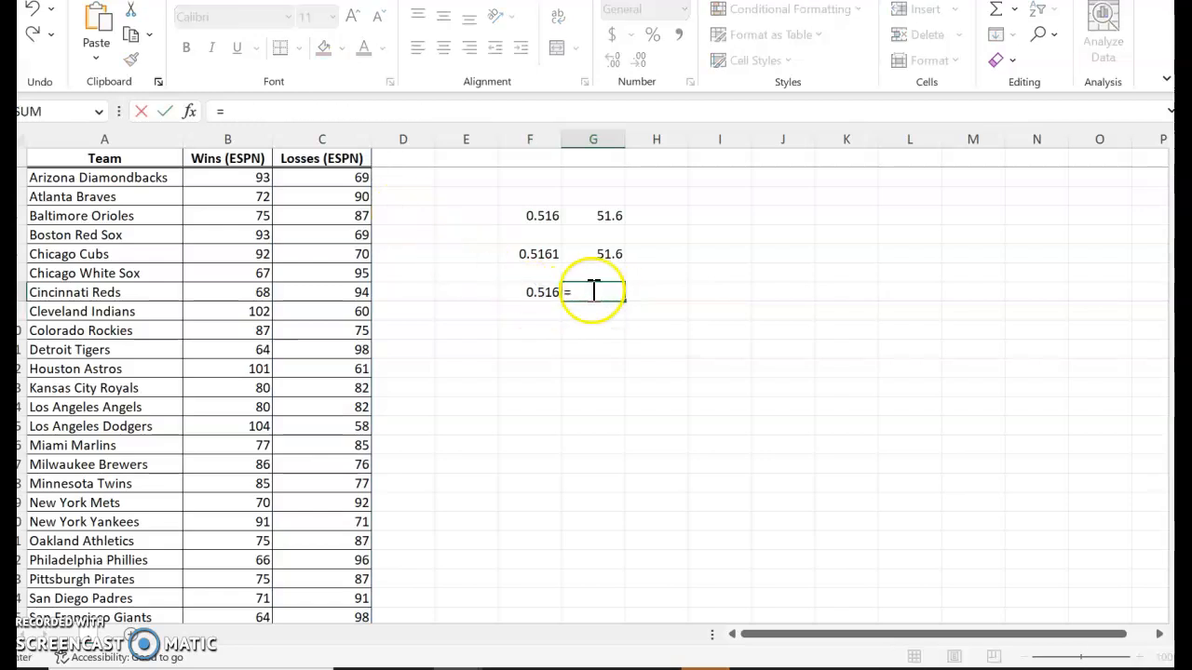
left_click(533, 294)
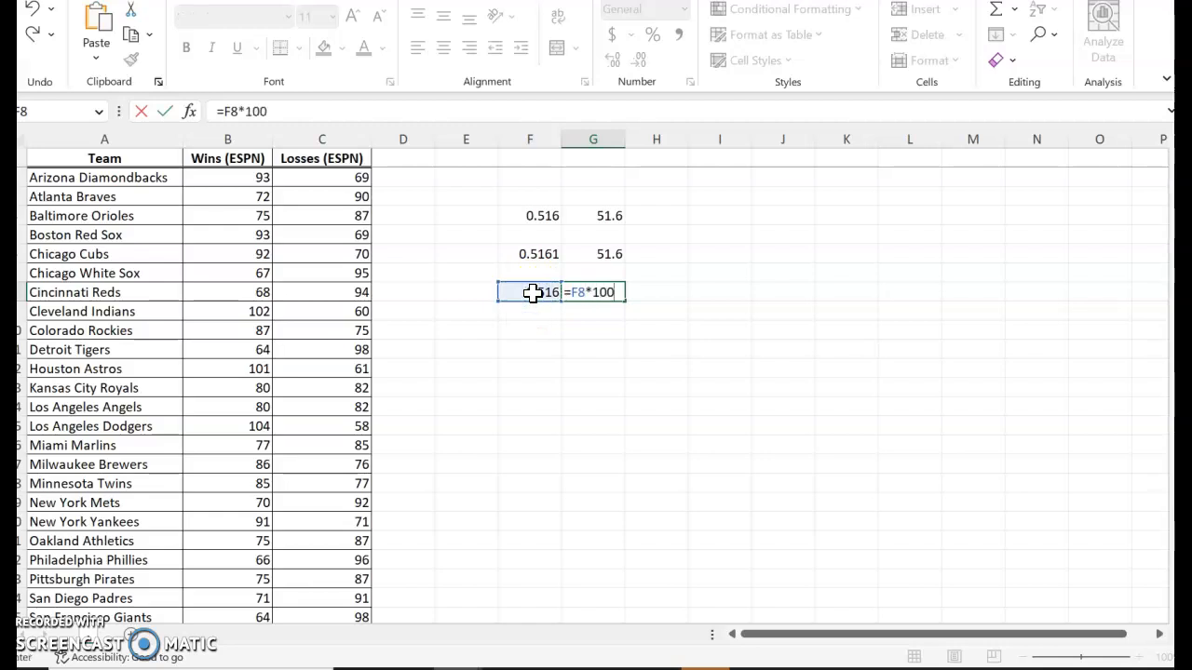
type("*100")
key("Return")
left_click(610, 293)
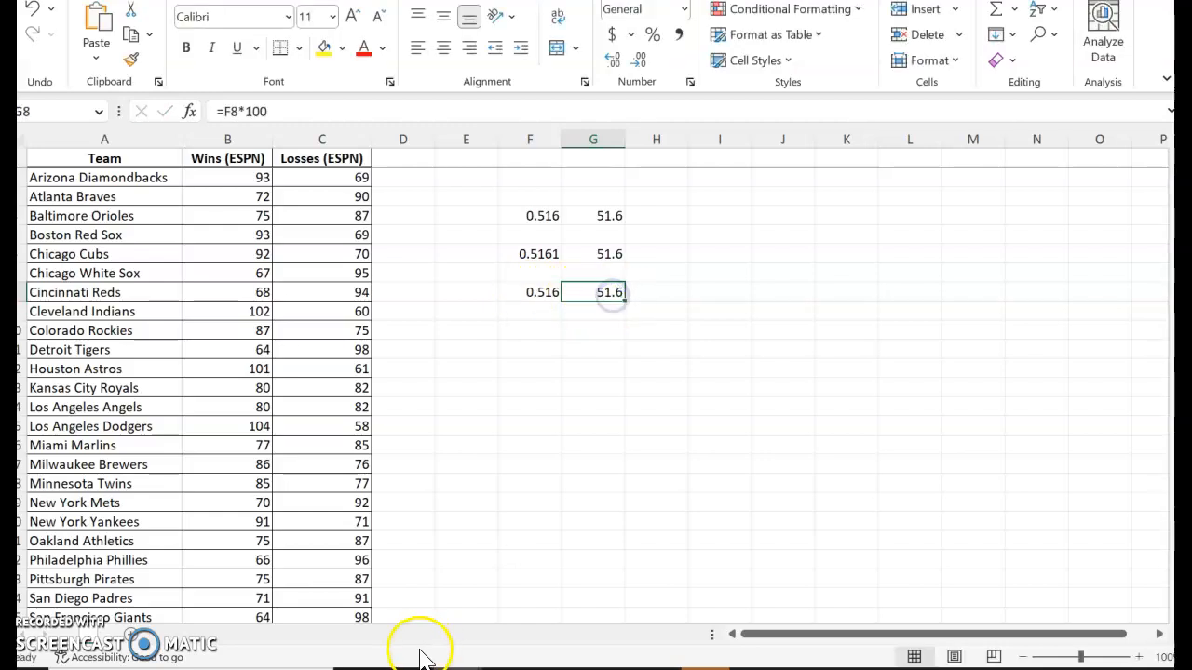
mouse_move(420, 661)
left_click(564, 620)
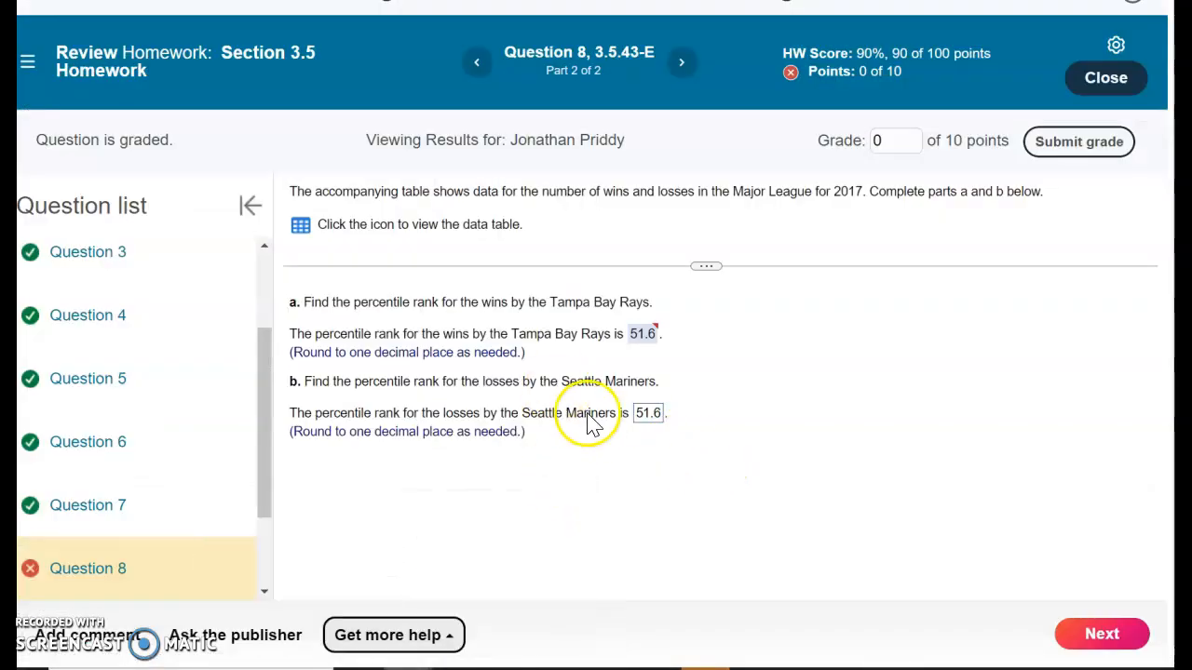